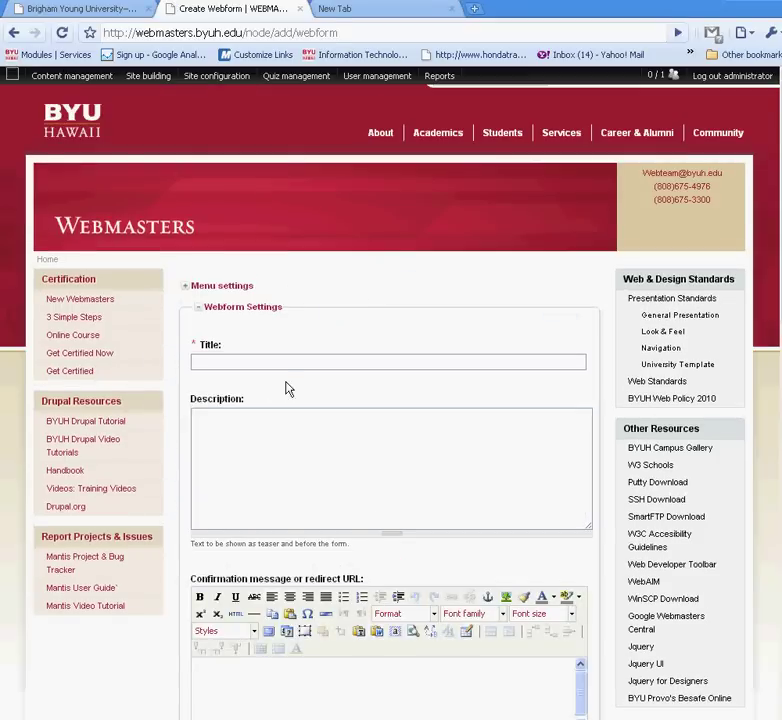
Step: Title the webform 'Test Webform' with the description 'Please fill out this webform'
{"action": "scroll", "coordinate": [287, 387], "scroll_direction": "down", "scroll_amount": 3}
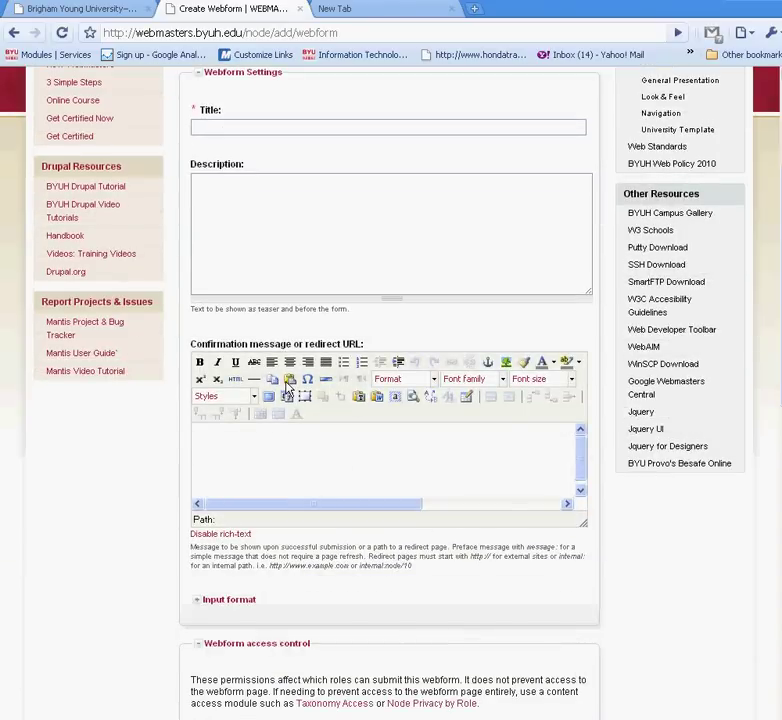
{"action": "scroll", "coordinate": [287, 387], "scroll_direction": "up", "scroll_amount": 3}
{"action": "left_click", "coordinate": [248, 363]}
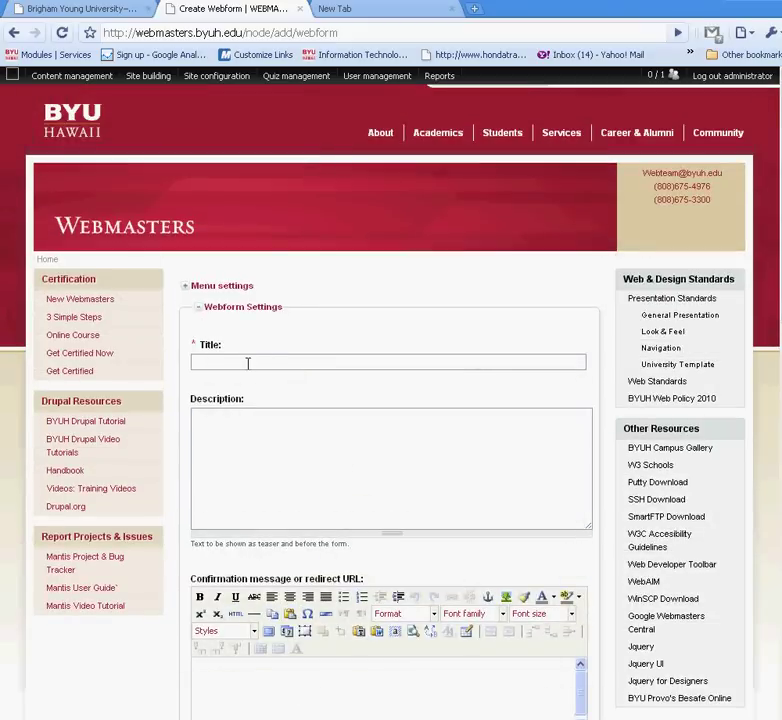
{"action": "type", "text": "Test Webform"}
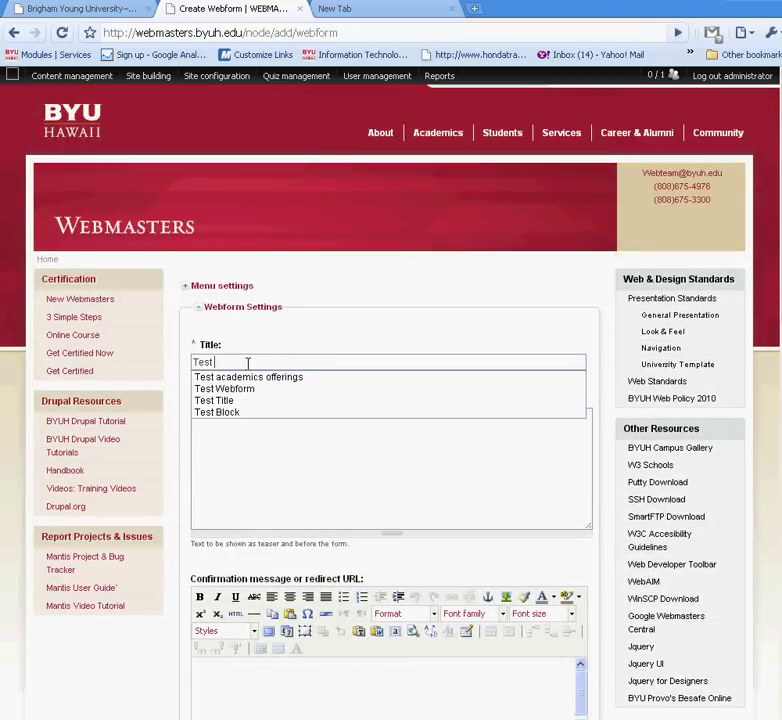
{"action": "key", "text": "Tab"}
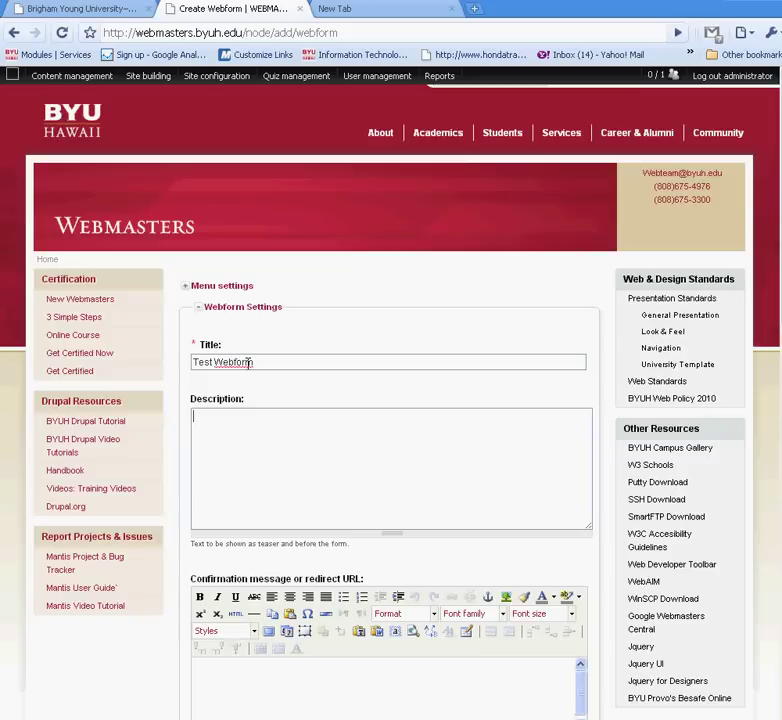
{"action": "type", "text": "Please fill out this w"}
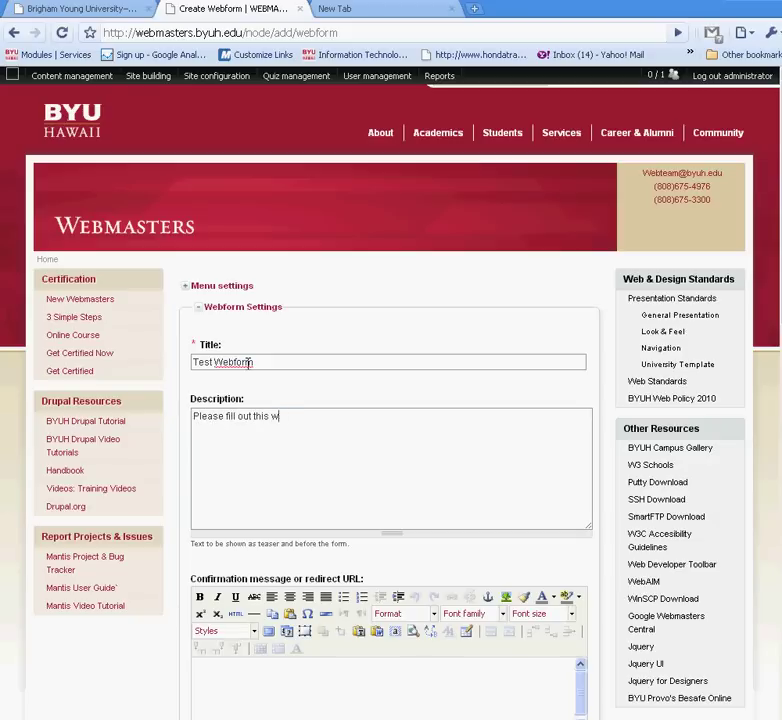
{"action": "type", "text": "ebform"}
Step: Enter the confirmation message 'Thank you for filling out this form'
{"action": "scroll", "coordinate": [241, 425], "scroll_direction": "down", "scroll_amount": 4}
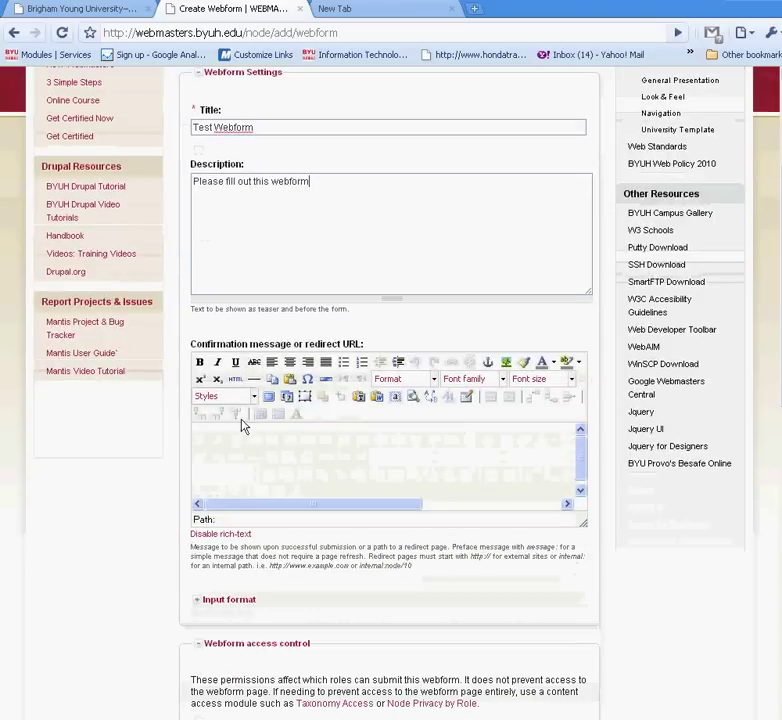
{"action": "left_click", "coordinate": [250, 437]}
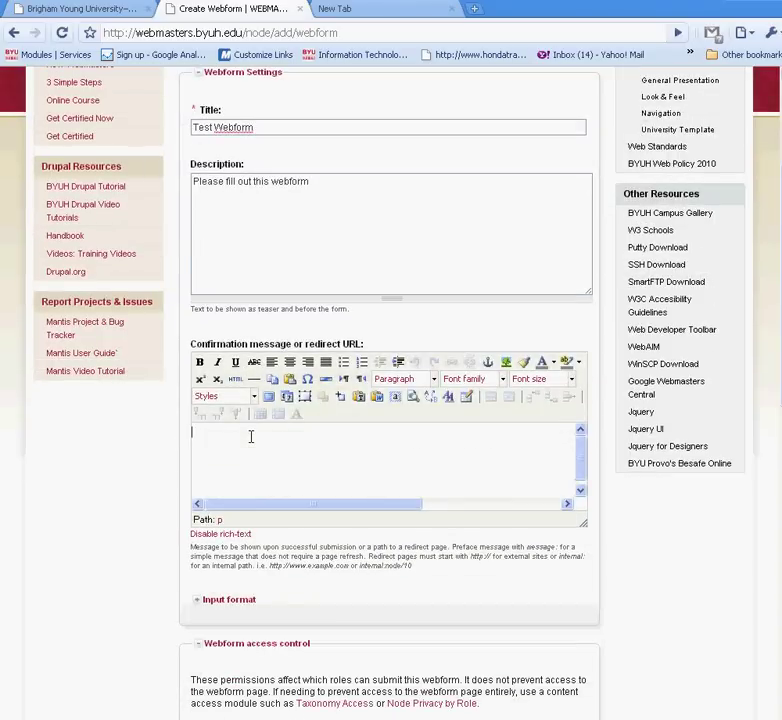
{"action": "type", "text": "Thank you for t"}
{"action": "type", "text": "illing out this form"}
{"action": "left_click_drag", "start_coordinate": [332, 433], "coordinate": [196, 432]}
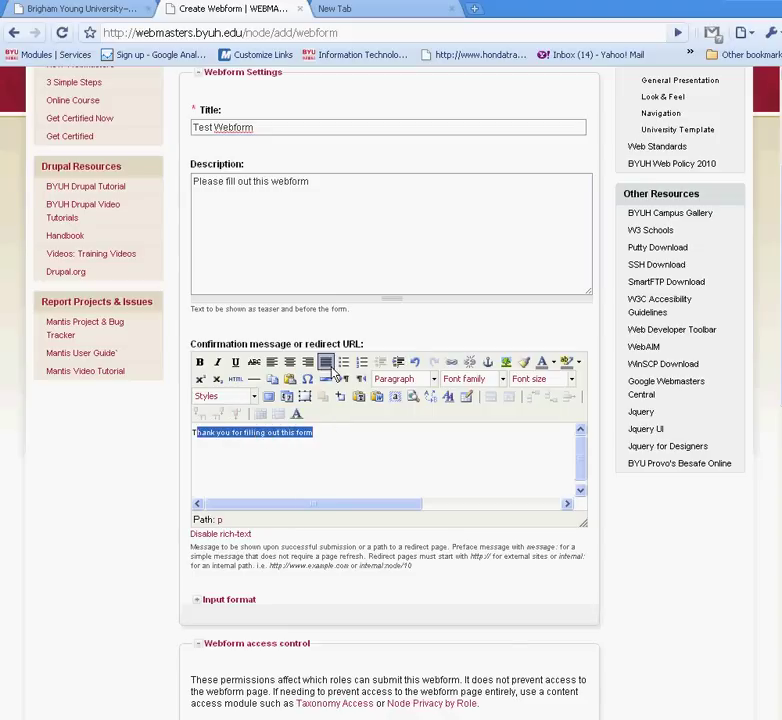
{"action": "left_click", "coordinate": [386, 461]}
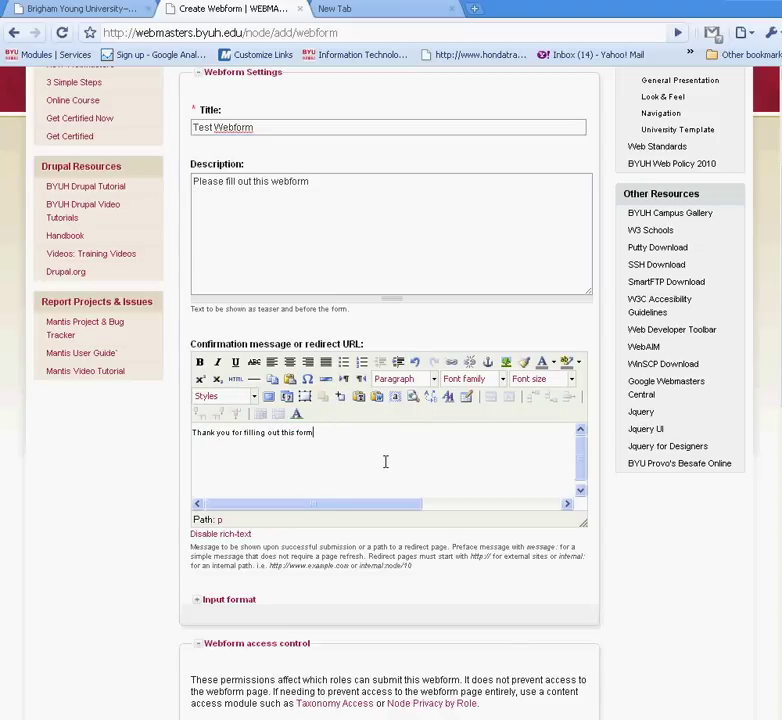
Step: Tick 'anonymous user' in Webform access control so both anonymous and authenticated users can submit
{"action": "scroll", "coordinate": [385, 461], "scroll_direction": "down", "scroll_amount": 5}
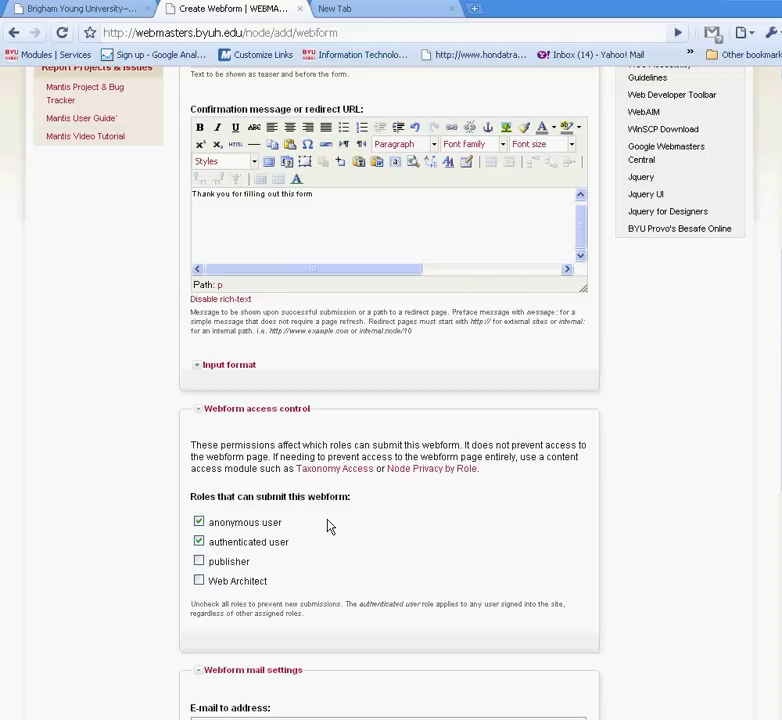
{"action": "left_click", "coordinate": [201, 522]}
{"action": "left_click", "coordinate": [200, 527]}
{"action": "scroll", "coordinate": [443, 531], "scroll_direction": "down", "scroll_amount": 3}
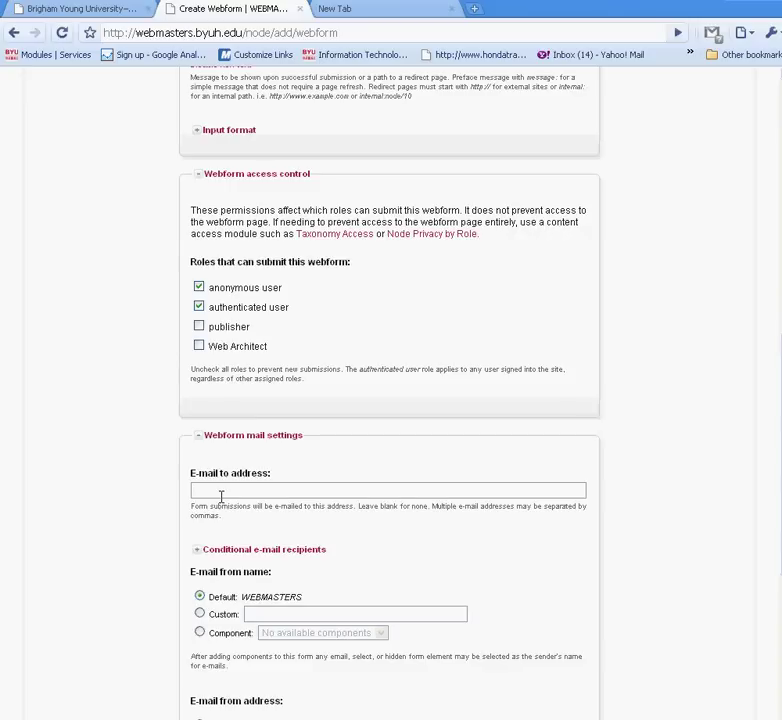
Step: Send submission e-mails to the web team's address with the custom sender name 'From the Webteam'
{"action": "type", "text": "web"}
{"action": "key", "text": "Down"}
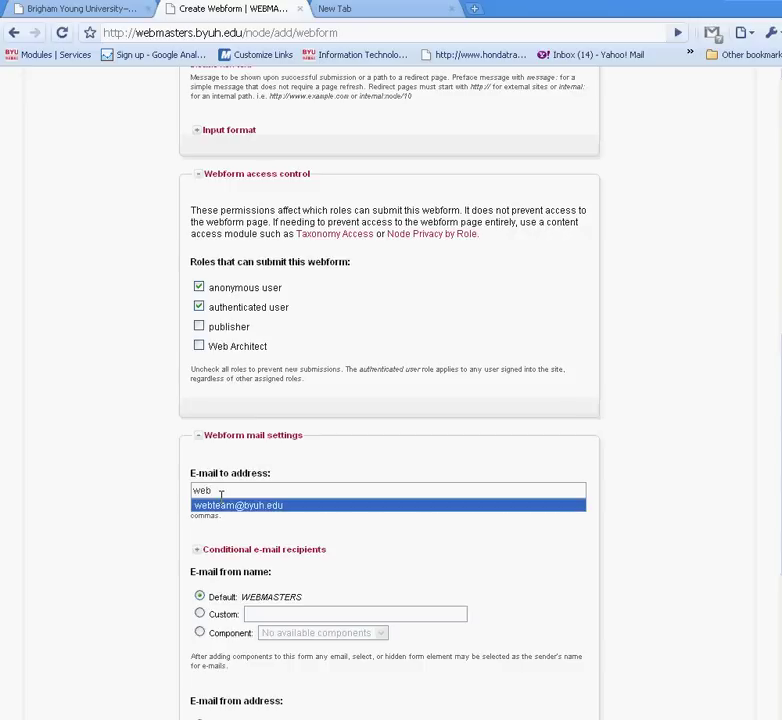
{"action": "key", "text": "Return"}
{"action": "scroll", "coordinate": [222, 495], "scroll_direction": "down", "scroll_amount": 3}
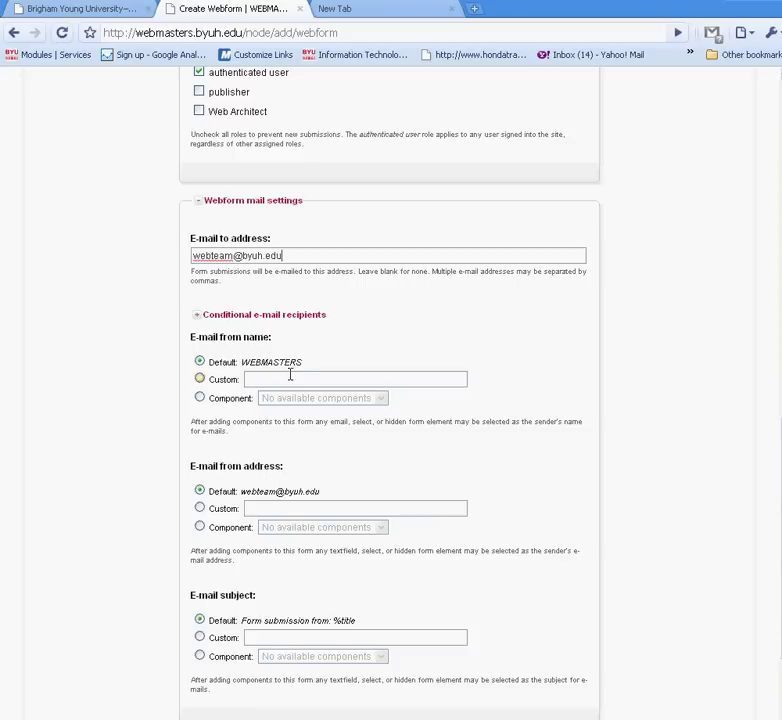
{"action": "scroll", "coordinate": [289, 375], "scroll_direction": "up", "scroll_amount": 2}
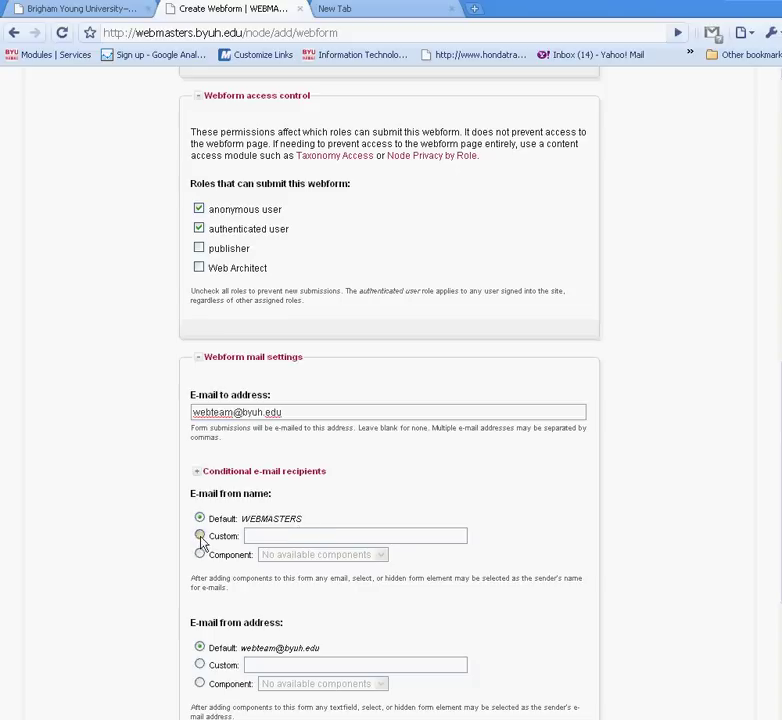
{"action": "left_click", "coordinate": [199, 535]}
{"action": "left_click", "coordinate": [274, 536]}
{"action": "type", "text": "From the"}
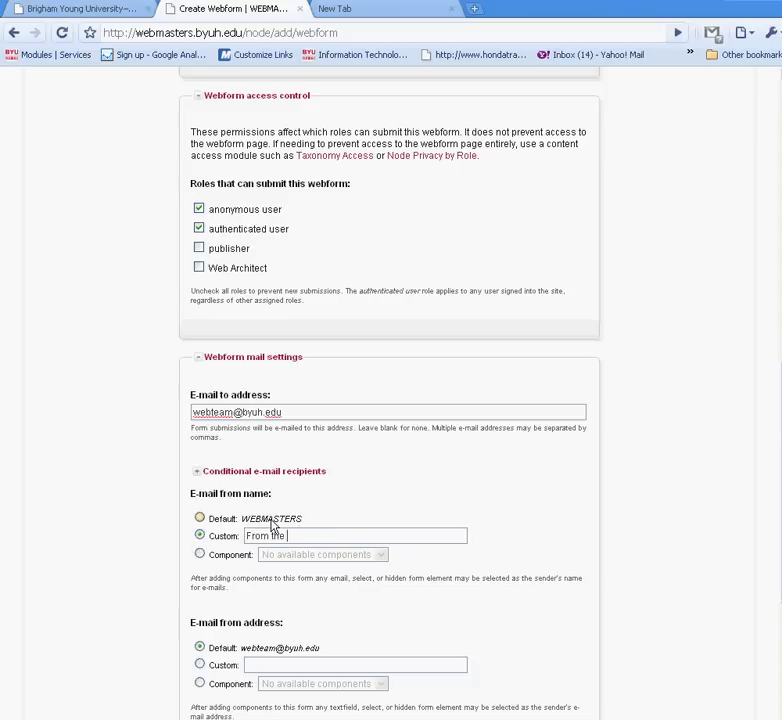
{"action": "type", "text": " Webteam"}
Step: Set a custom e-mail subject of 'Test Webform'
{"action": "scroll", "coordinate": [273, 521], "scroll_direction": "down", "scroll_amount": 1}
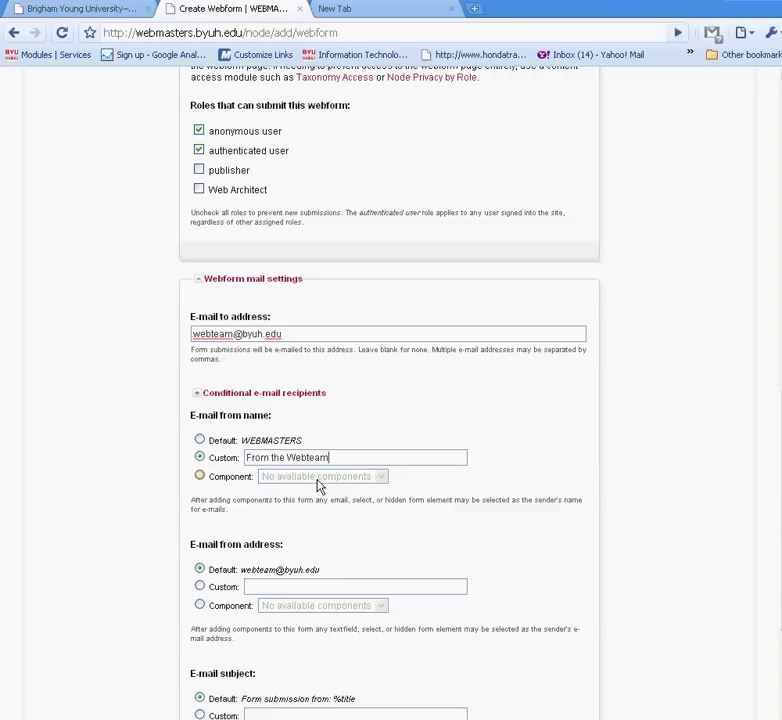
{"action": "scroll", "coordinate": [320, 486], "scroll_direction": "down", "scroll_amount": 2}
{"action": "scroll", "coordinate": [318, 486], "scroll_direction": "down", "scroll_amount": 2}
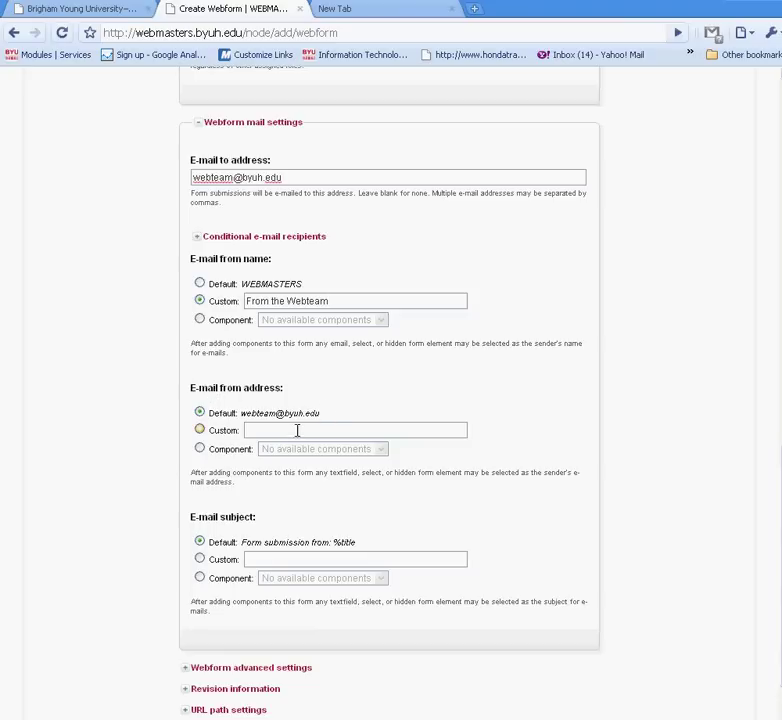
{"action": "scroll", "coordinate": [309, 420], "scroll_direction": "down", "scroll_amount": 2}
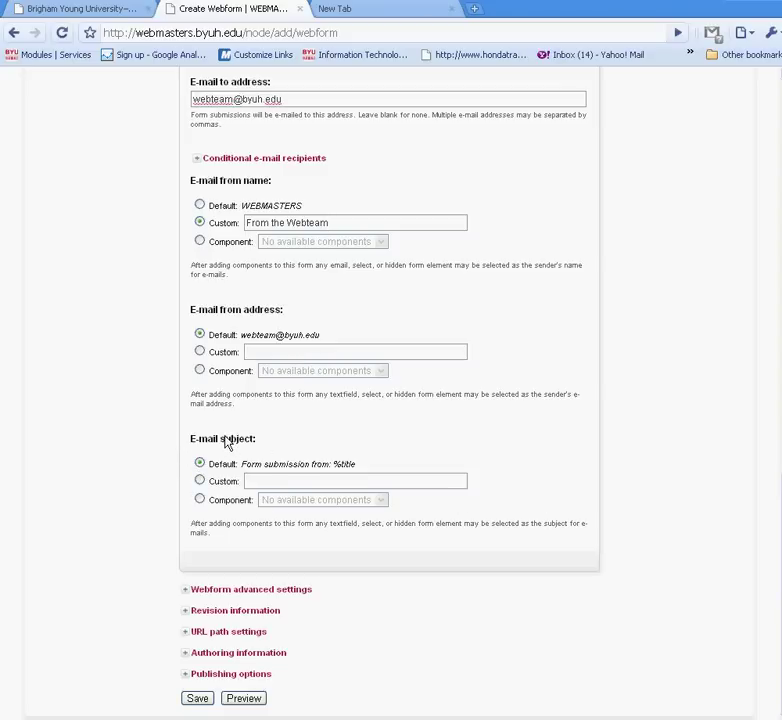
{"action": "left_click", "coordinate": [200, 480]}
{"action": "type", "text": "Test Webform"}
{"action": "key", "text": "BackSpace"}
{"action": "key", "text": "BackSpace"}
{"action": "key", "text": "BackSpace"}
{"action": "type", "text": "form"}
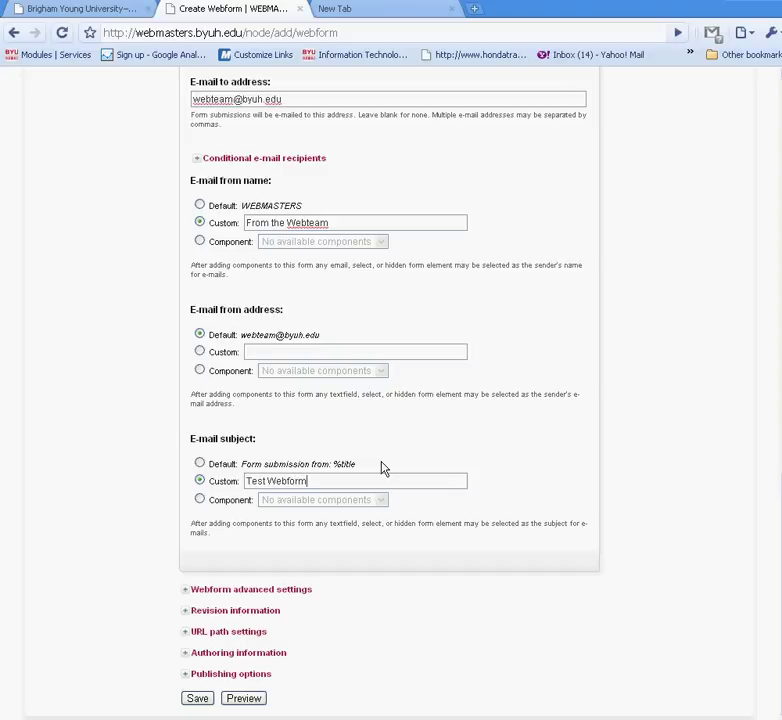
{"action": "scroll", "coordinate": [381, 468], "scroll_direction": "down", "scroll_amount": 1}
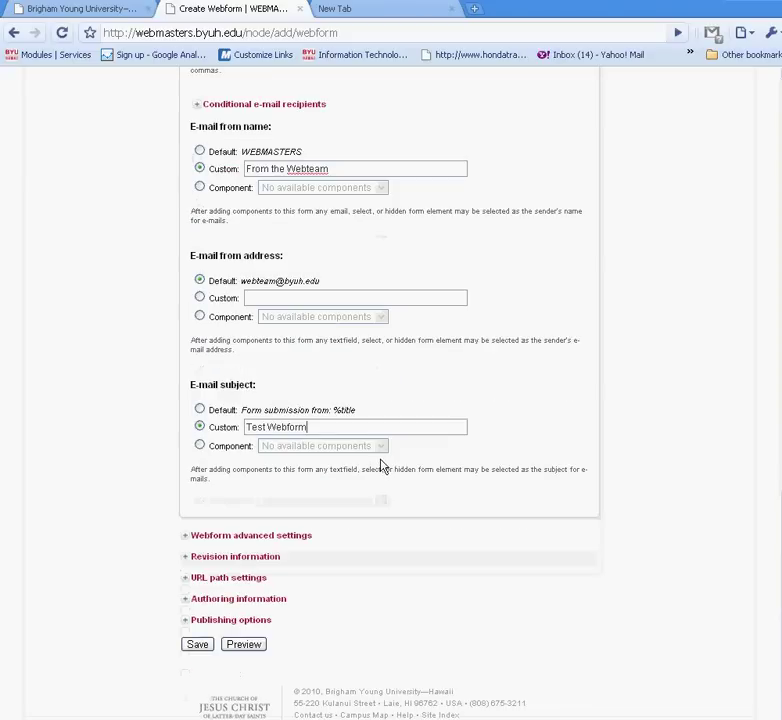
Step: Expand Webform advanced settings and review the submission limit, submit button text and validation options, leaving defaults
{"action": "left_click", "coordinate": [300, 538]}
{"action": "scroll", "coordinate": [394, 535], "scroll_direction": "up", "scroll_amount": 5}
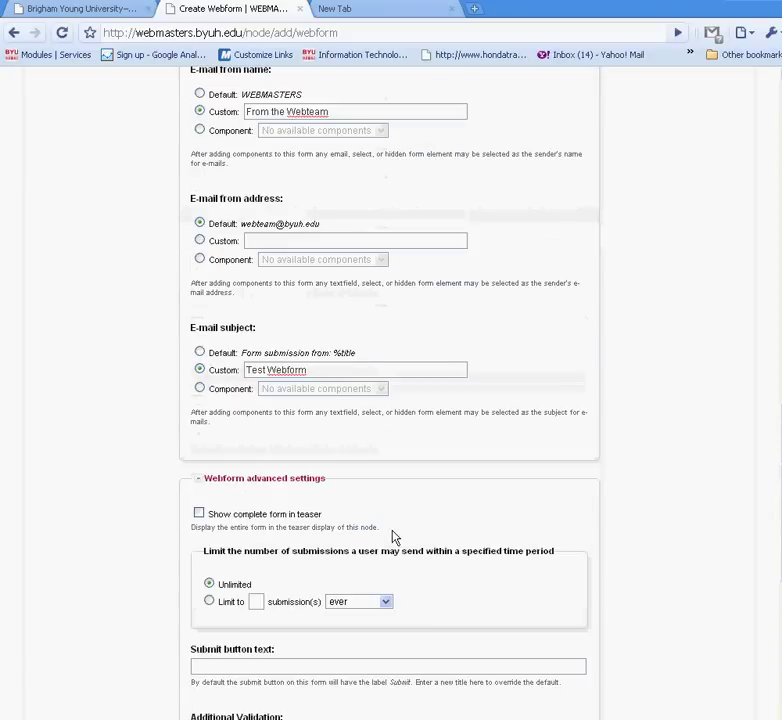
{"action": "scroll", "coordinate": [412, 607], "scroll_direction": "down", "scroll_amount": 1}
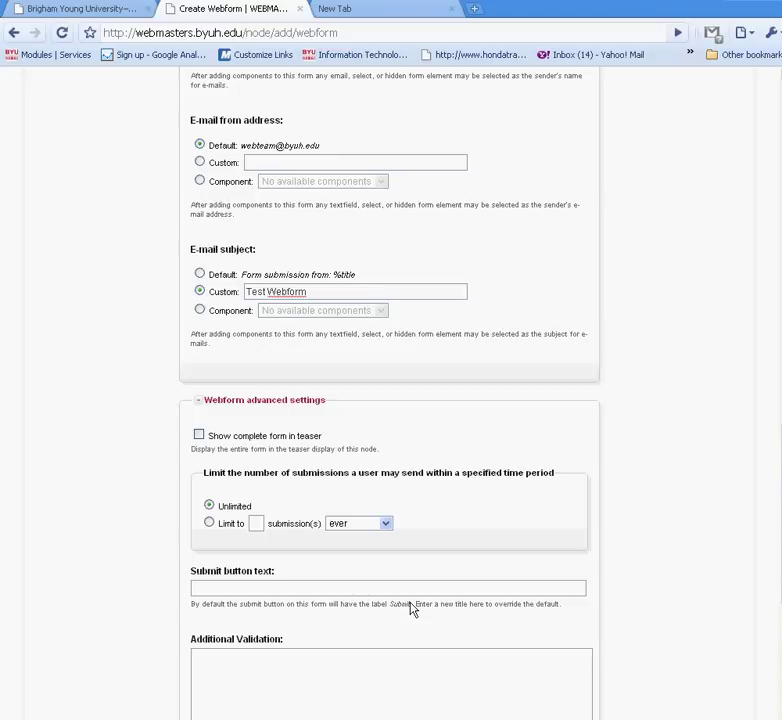
{"action": "scroll", "coordinate": [412, 608], "scroll_direction": "down", "scroll_amount": 2}
{"action": "left_click", "coordinate": [215, 435]}
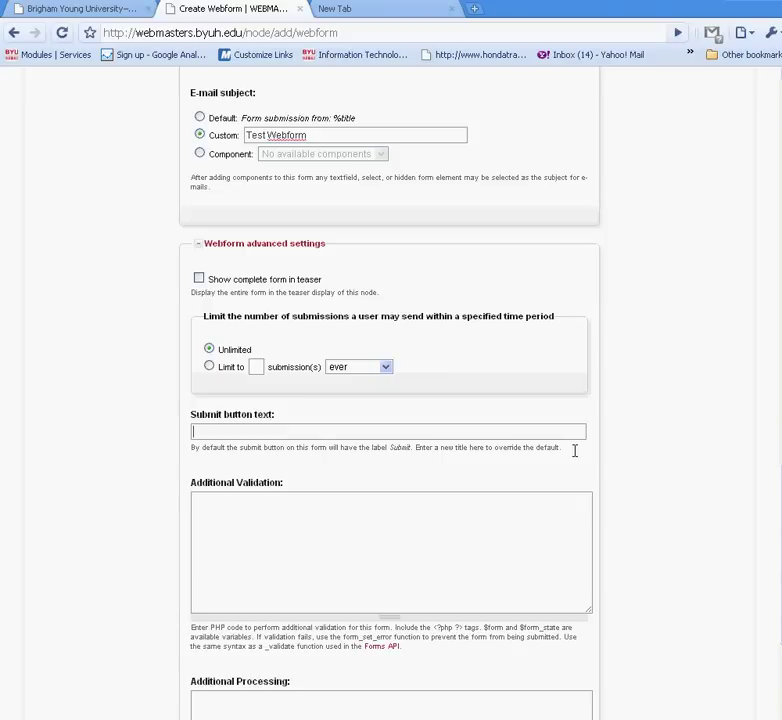
{"action": "scroll", "coordinate": [575, 450], "scroll_direction": "down", "scroll_amount": 3}
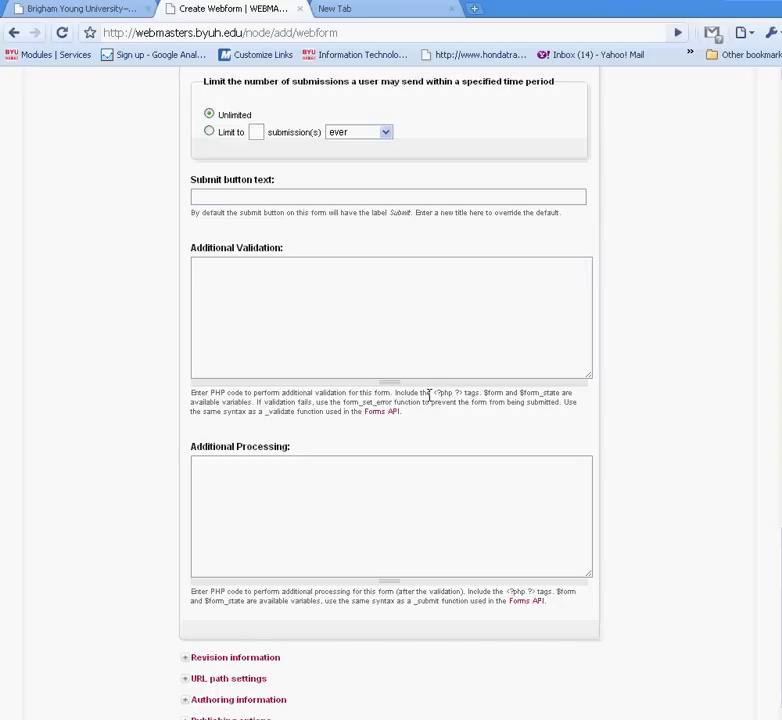
{"action": "scroll", "coordinate": [430, 395], "scroll_direction": "down", "scroll_amount": 1}
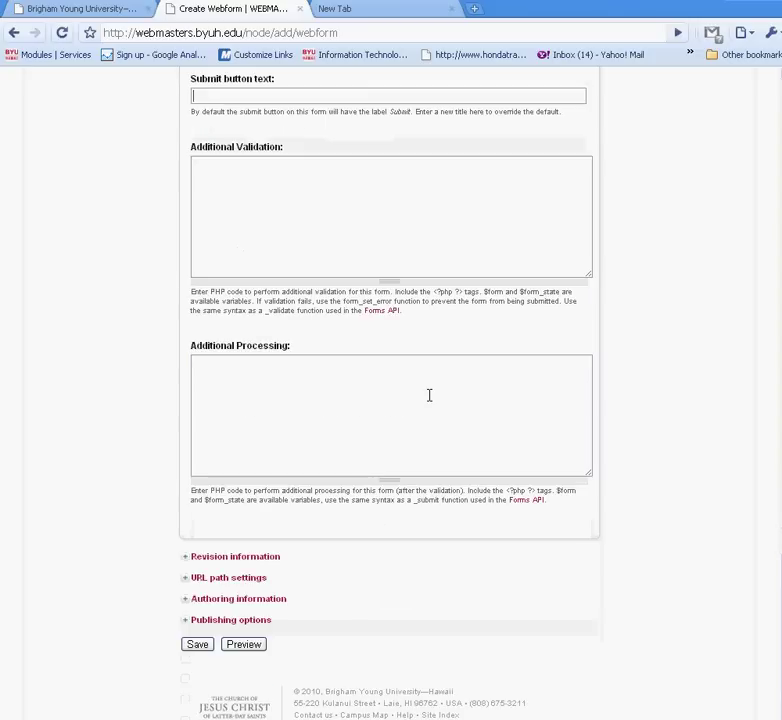
Step: Set the URL path alias to test_webform and check Publishing options, keeping it published
{"action": "left_click", "coordinate": [229, 580]}
{"action": "left_click", "coordinate": [263, 615]}
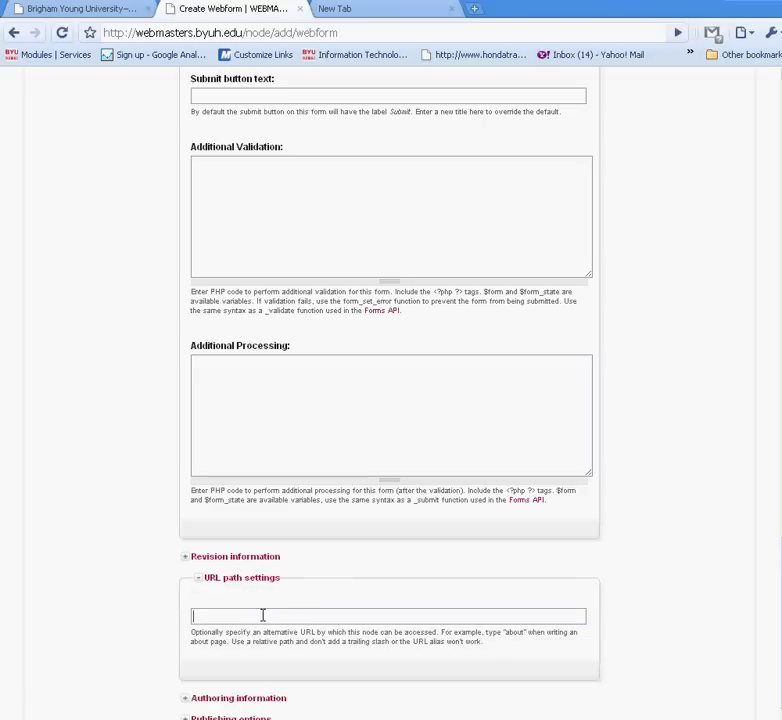
{"action": "type", "text": "testw"}
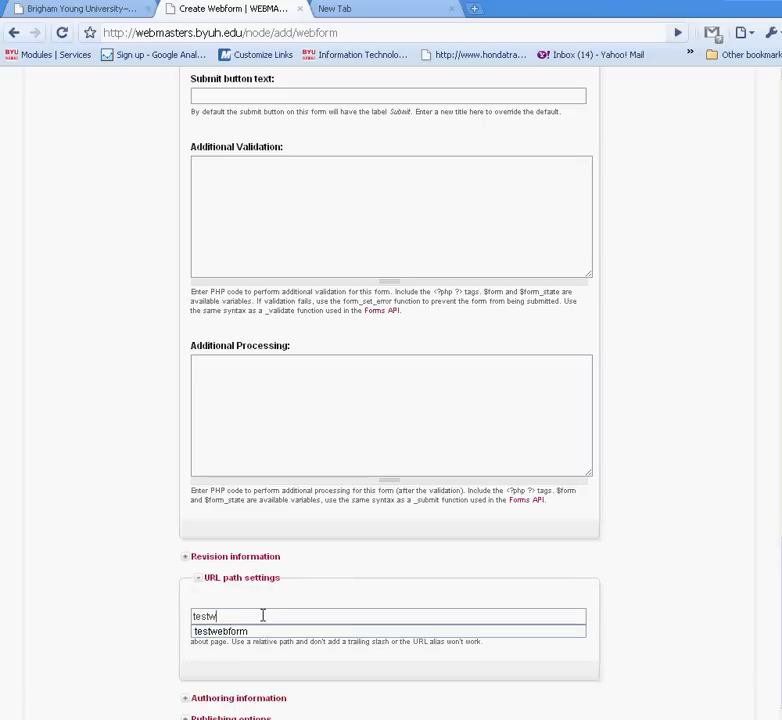
{"action": "key", "text": "BackSpace"}
{"action": "type", "text": "_"}
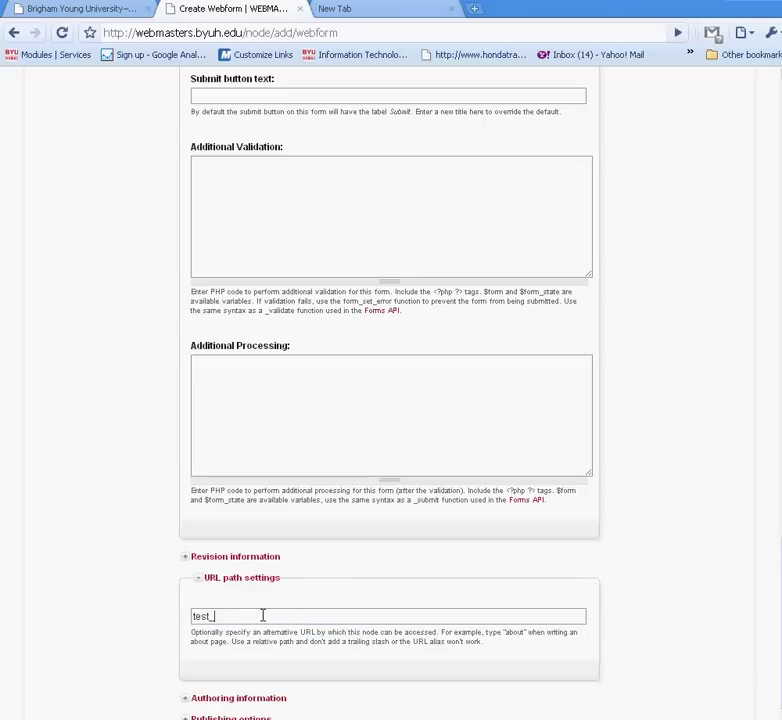
{"action": "type", "text": "webform"}
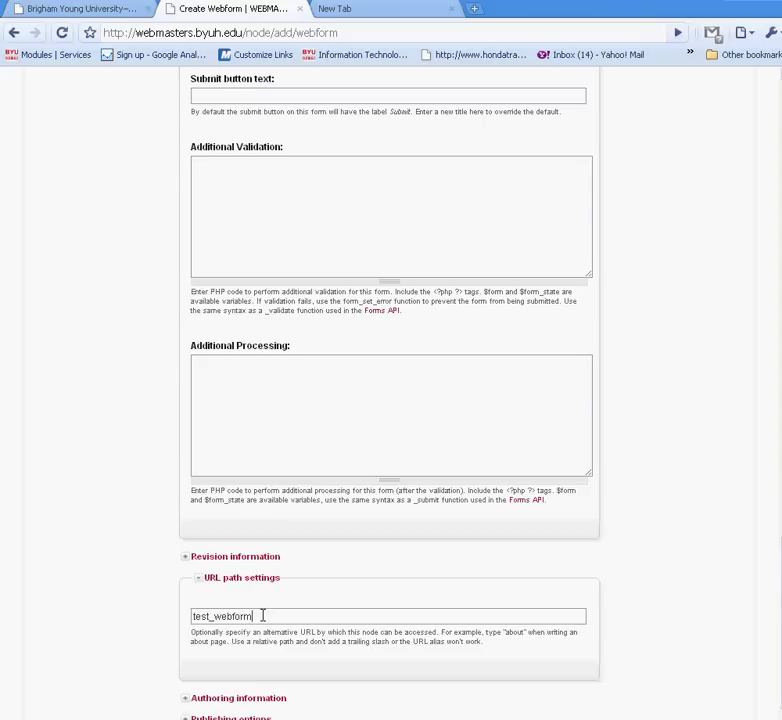
{"action": "scroll", "coordinate": [262, 615], "scroll_direction": "down", "scroll_amount": 1}
{"action": "left_click", "coordinate": [258, 621]}
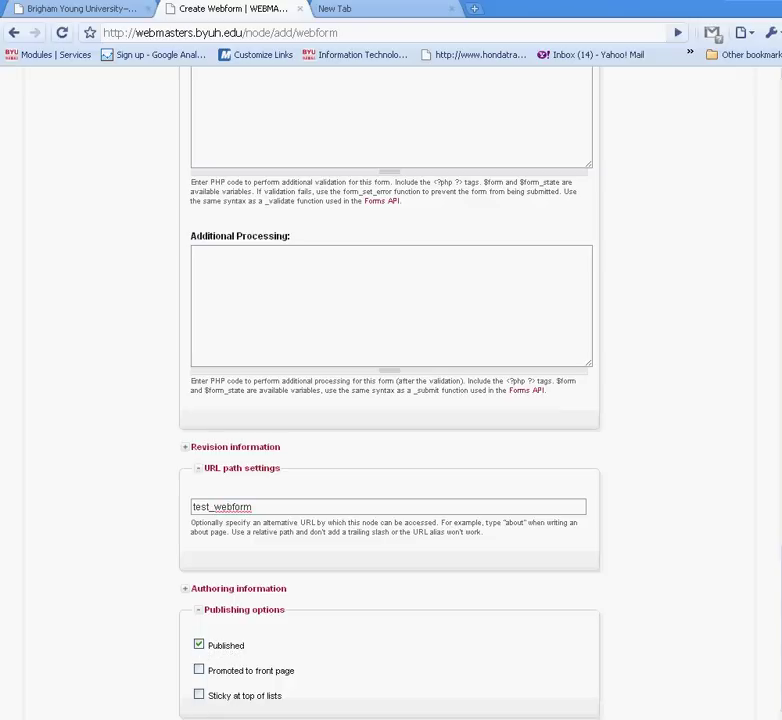
{"action": "scroll", "coordinate": [201, 651], "scroll_direction": "down", "scroll_amount": 1}
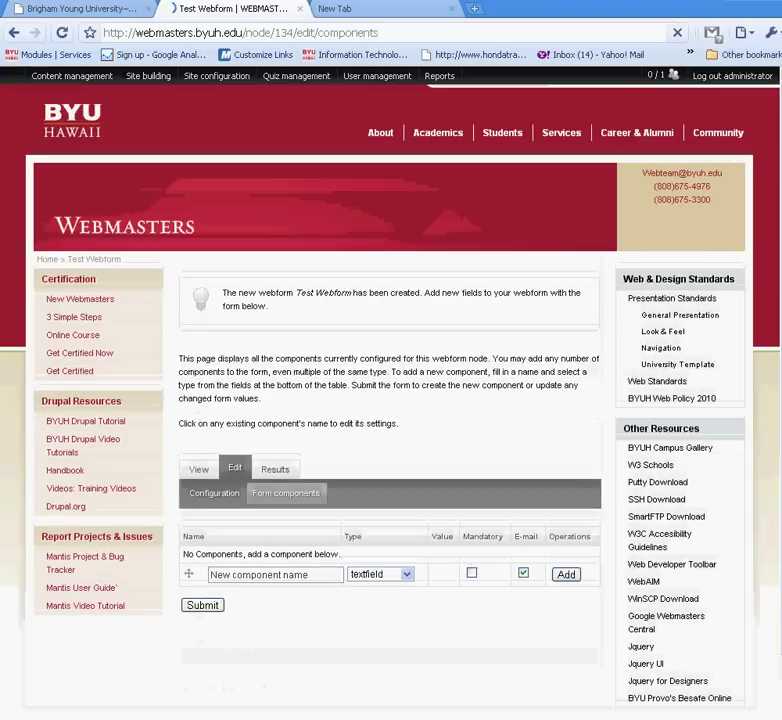
Step: Add a 'First Name' textfield component, save its settings, and clone it
{"action": "left_click", "coordinate": [264, 576]}
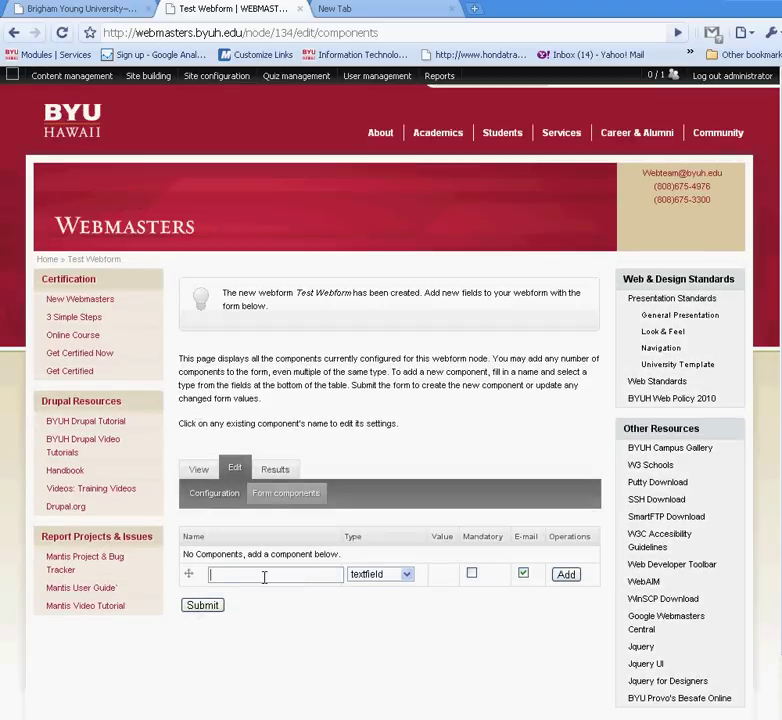
{"action": "type", "text": "First Name"}
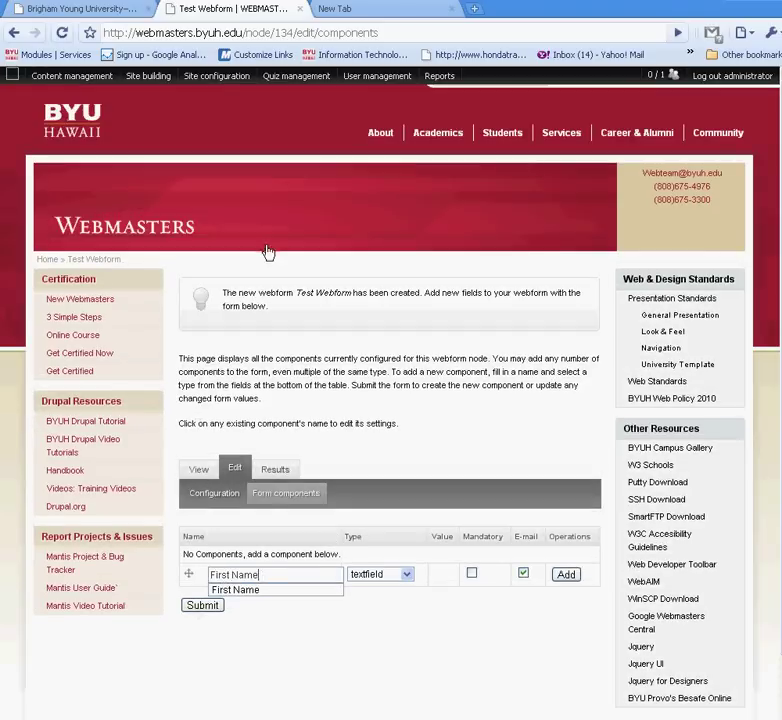
{"action": "key", "text": "Down"}
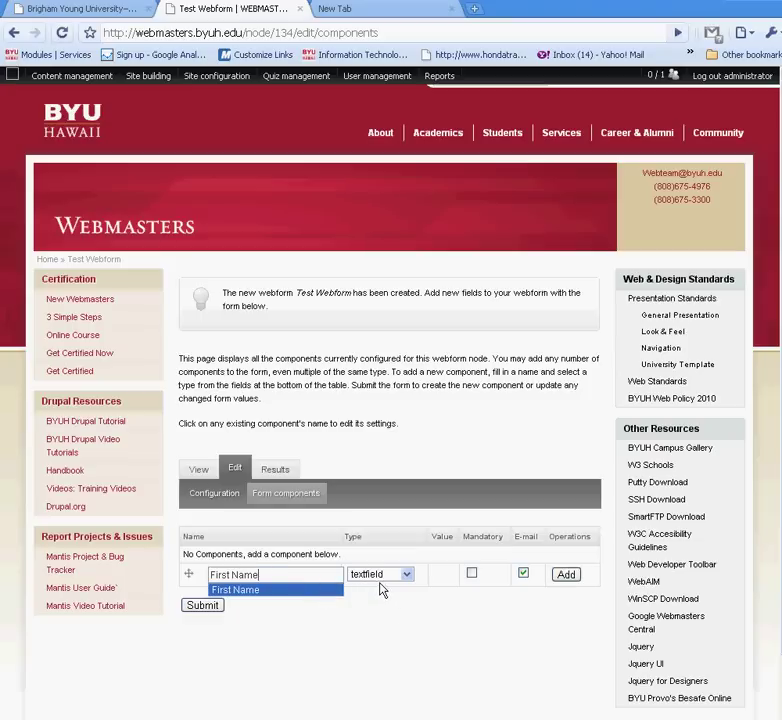
{"action": "left_click", "coordinate": [566, 576]}
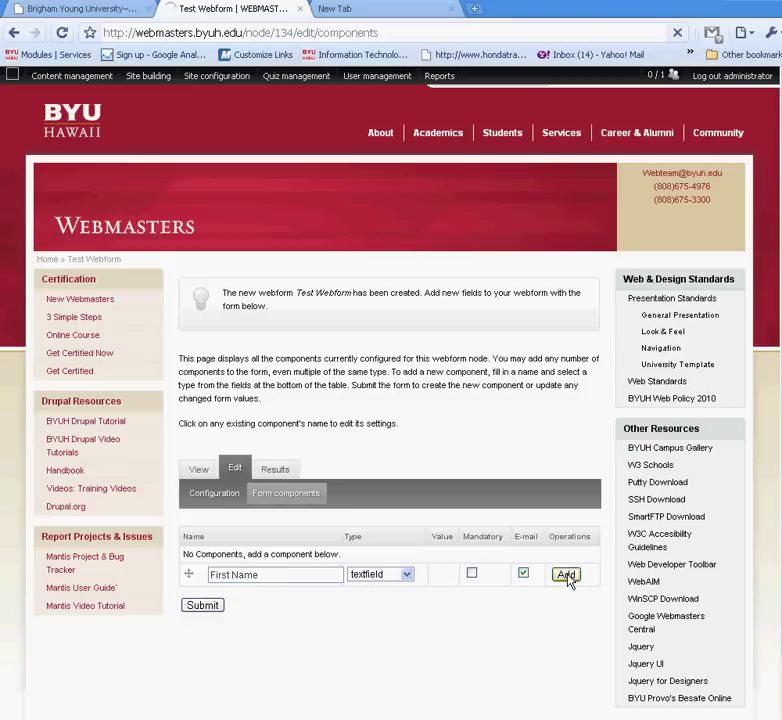
{"action": "scroll", "coordinate": [368, 365], "scroll_direction": "down", "scroll_amount": 3}
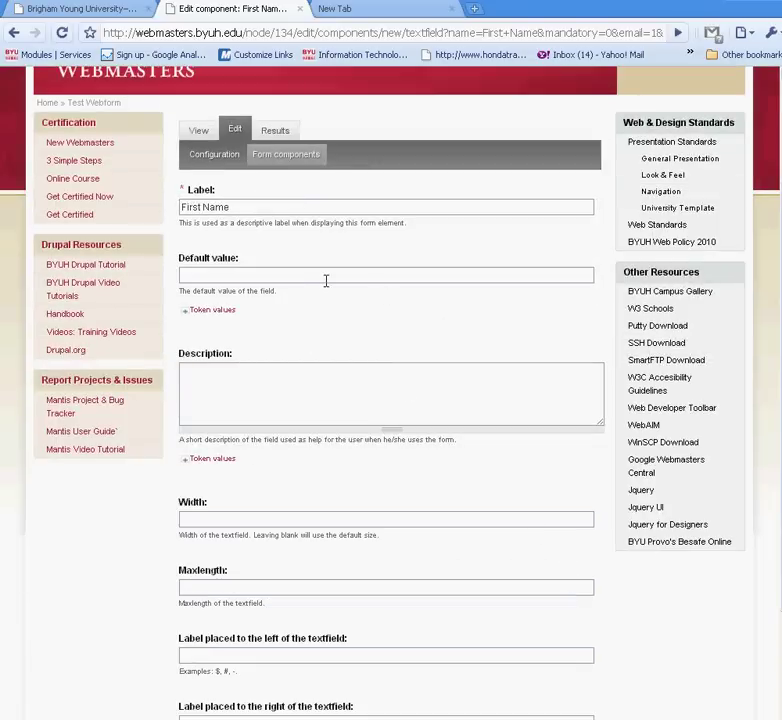
{"action": "scroll", "coordinate": [323, 437], "scroll_direction": "down", "scroll_amount": 3}
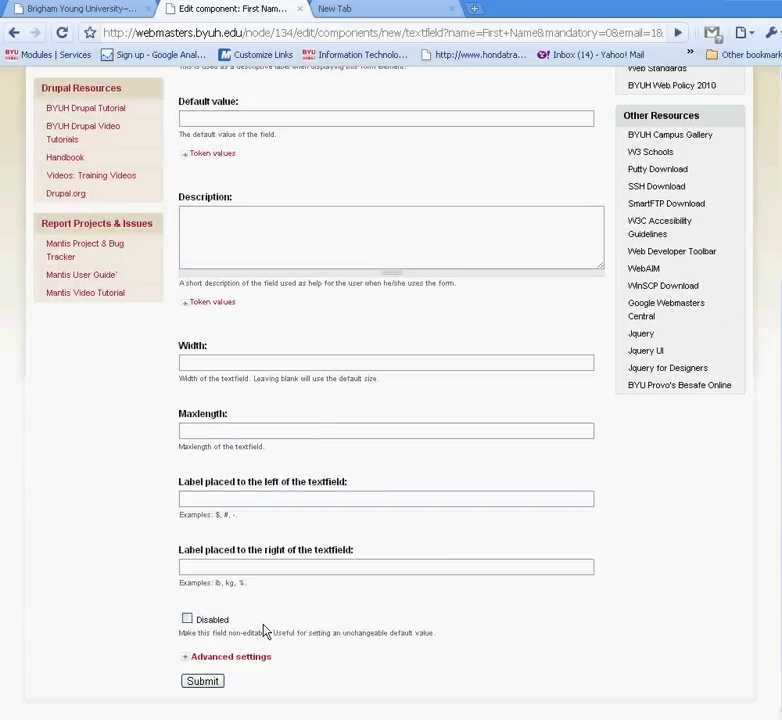
{"action": "left_click", "coordinate": [210, 681]}
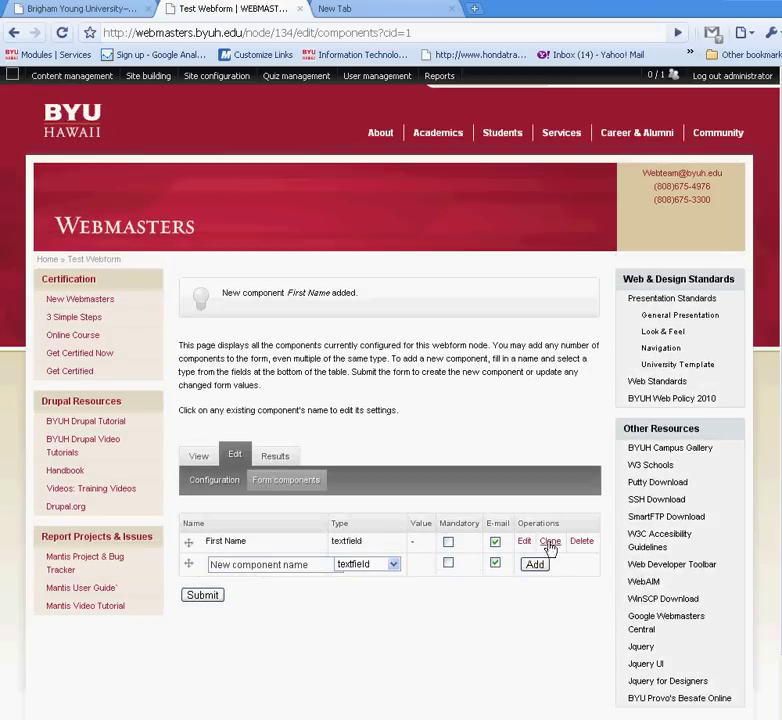
{"action": "left_click", "coordinate": [551, 542]}
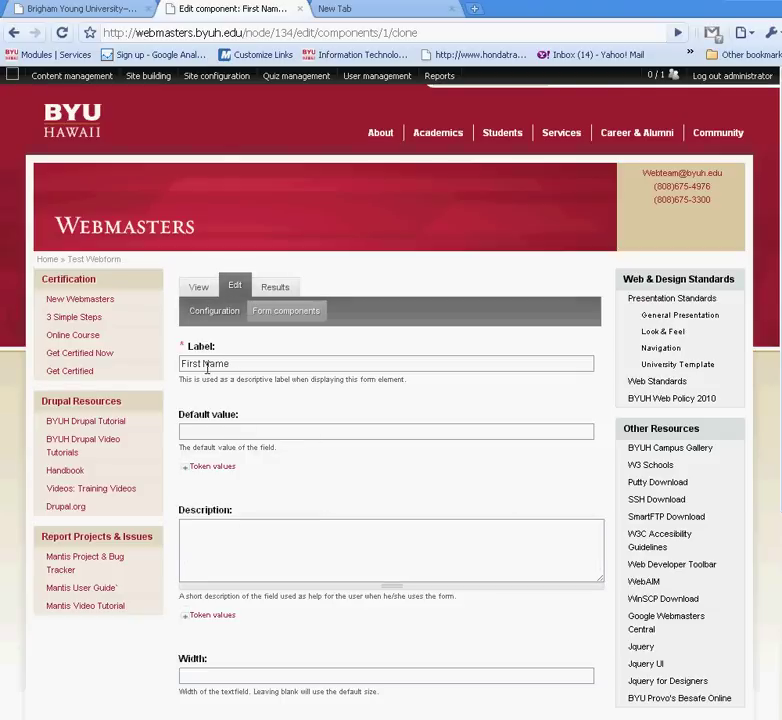
Step: Relabel the cloned component 'Last Name' with field key last_name and save it
{"action": "double_click", "coordinate": [200, 363]}
{"action": "type", "text": "Last"}
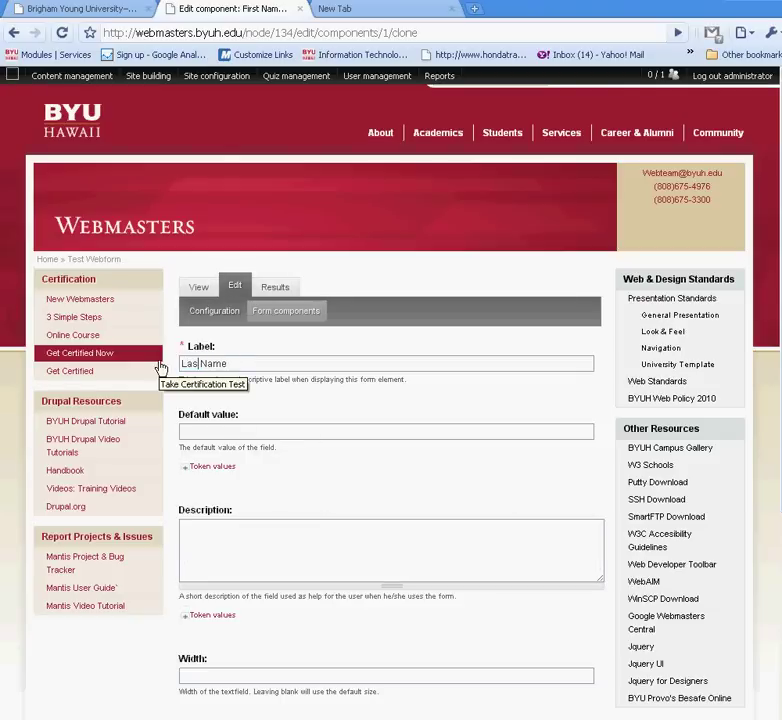
{"action": "scroll", "coordinate": [168, 370], "scroll_direction": "down", "scroll_amount": 4}
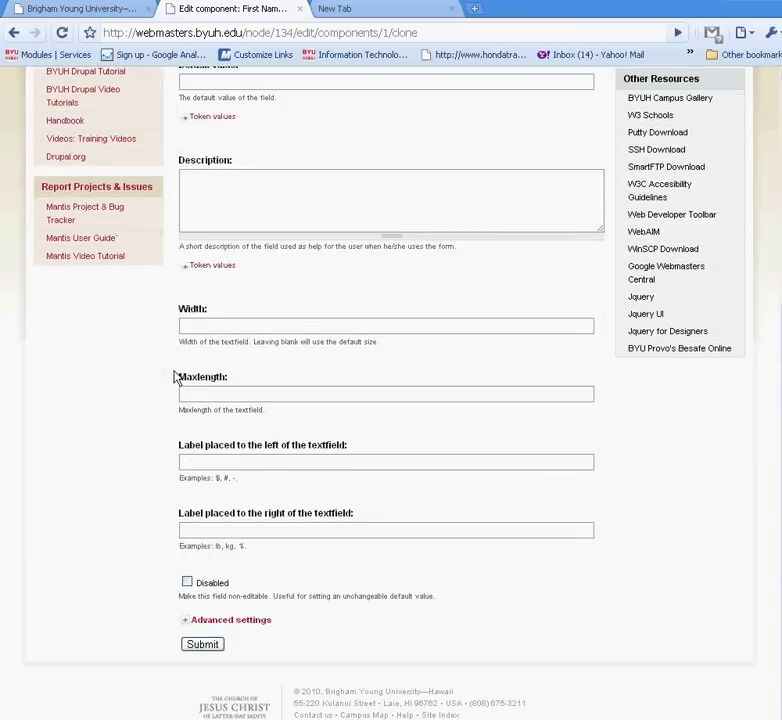
{"action": "left_click", "coordinate": [203, 647]}
{"action": "scroll", "coordinate": [227, 641], "scroll_direction": "down", "scroll_amount": 8}
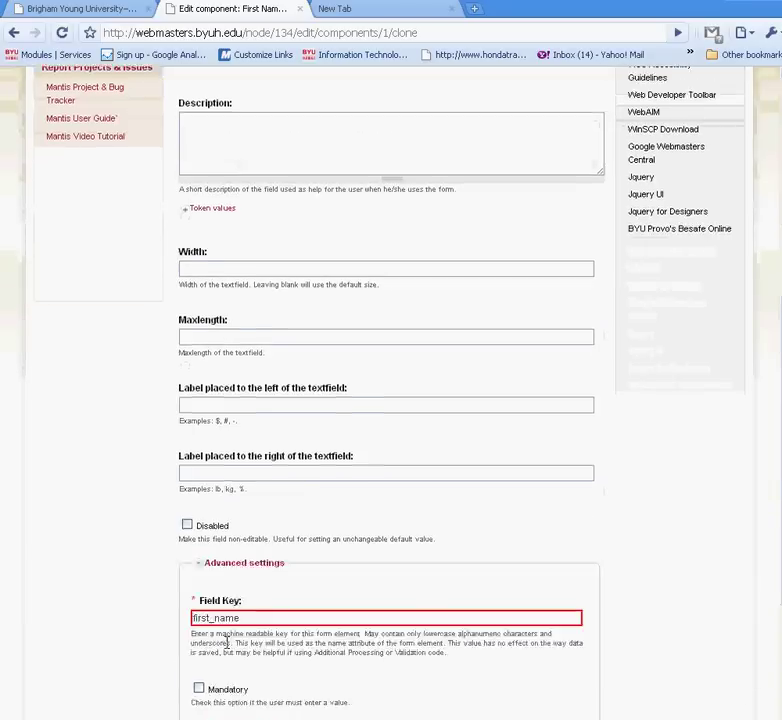
{"action": "left_click_drag", "start_coordinate": [214, 461], "coordinate": [181, 461]}
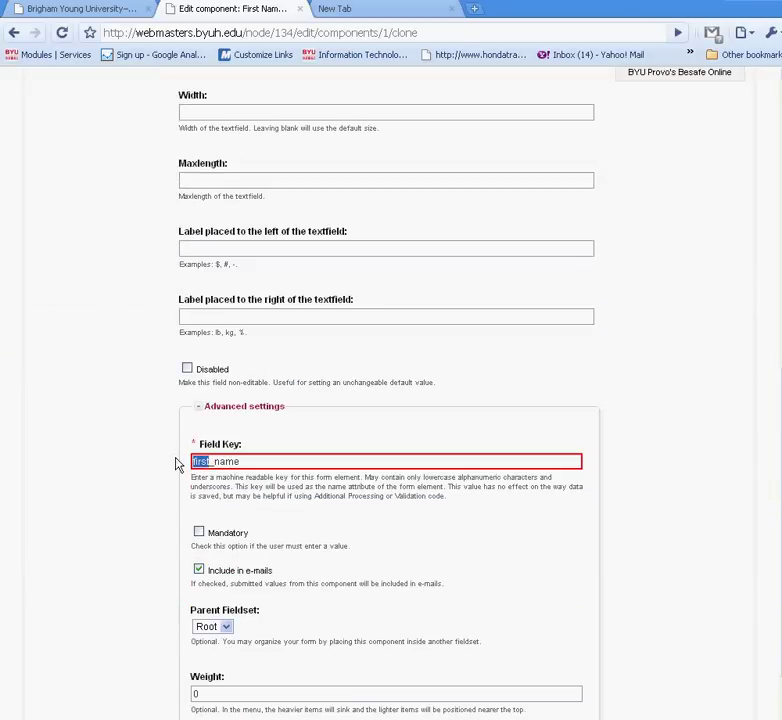
{"action": "type", "text": "last"}
{"action": "scroll", "coordinate": [346, 421], "scroll_direction": "down", "scroll_amount": 3}
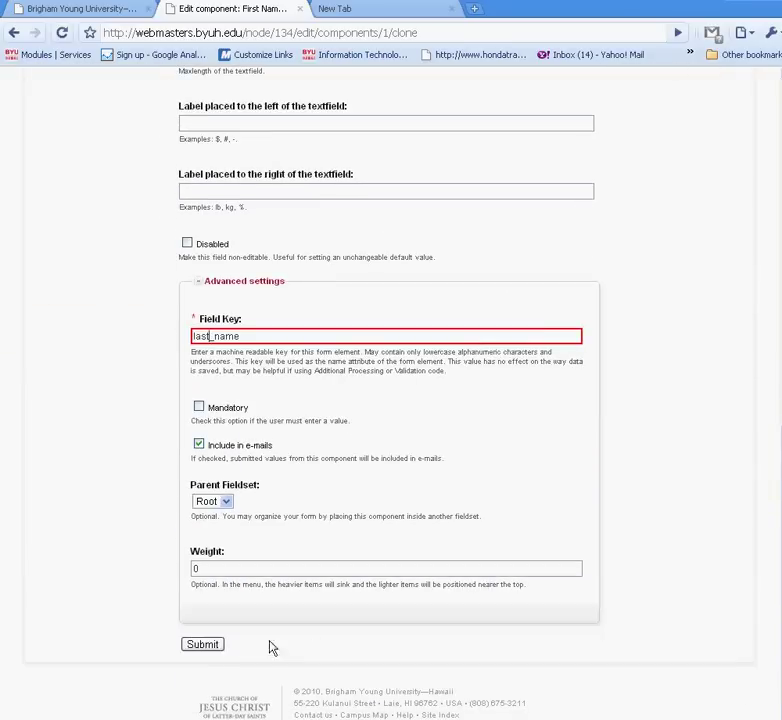
{"action": "left_click", "coordinate": [216, 647]}
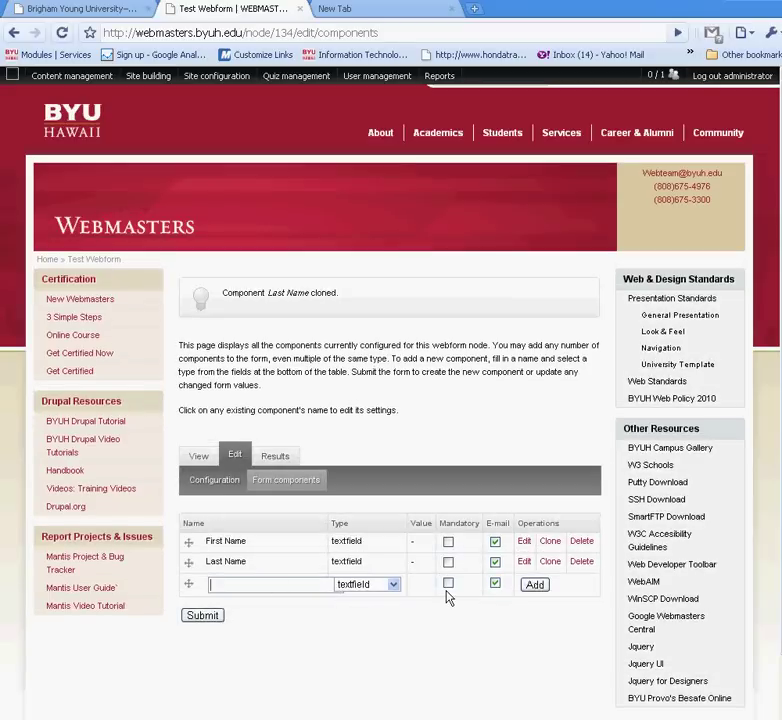
Step: Add 'More Information' as a mandatory textarea component
{"action": "type", "text": "More"}
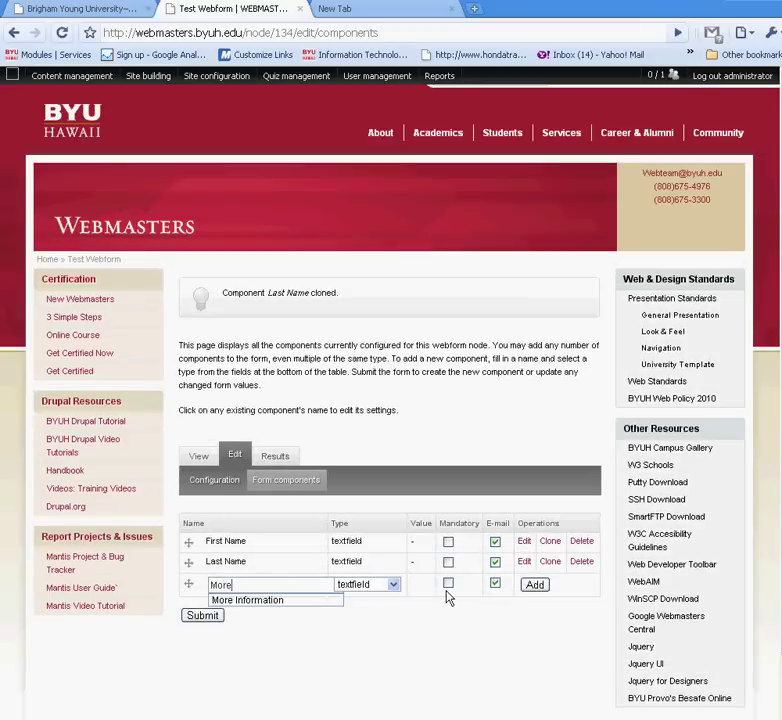
{"action": "type", "text": " Information"}
{"action": "left_click", "coordinate": [395, 585]}
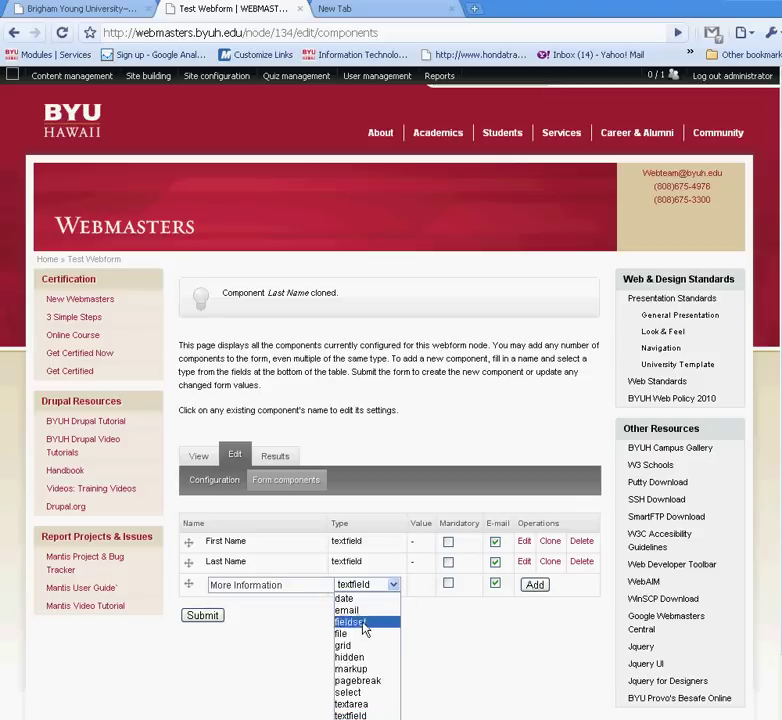
{"action": "left_click", "coordinate": [364, 711]}
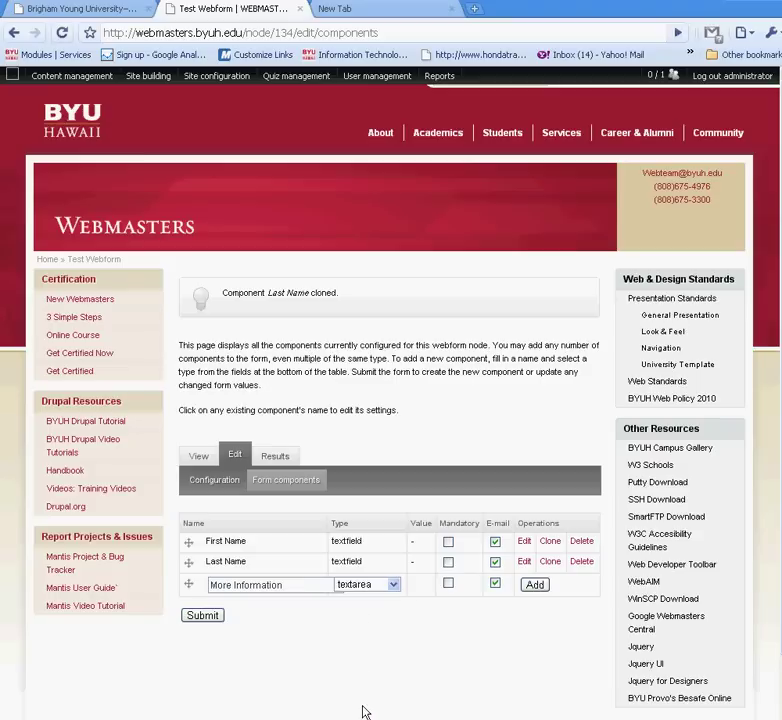
{"action": "left_click", "coordinate": [448, 584]}
{"action": "left_click", "coordinate": [540, 585]}
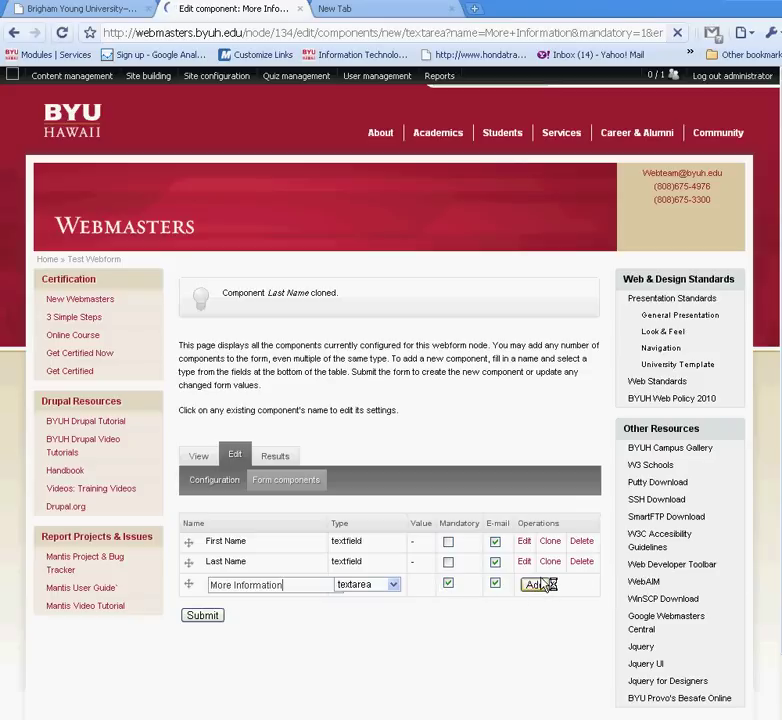
Step: Give it the description 'Must fill this portion' and save the component
{"action": "scroll", "coordinate": [414, 568], "scroll_direction": "down", "scroll_amount": 3}
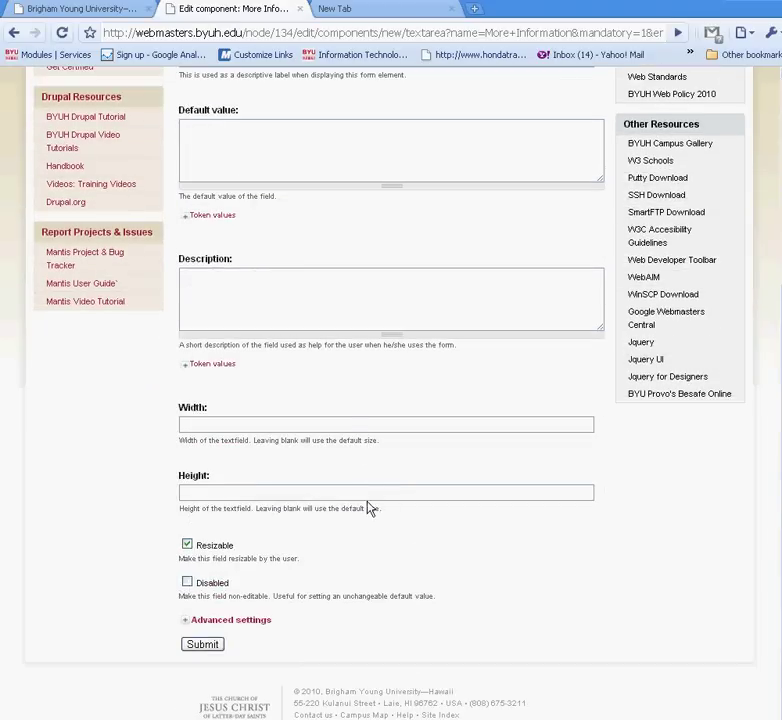
{"action": "scroll", "coordinate": [368, 508], "scroll_direction": "up", "scroll_amount": 3}
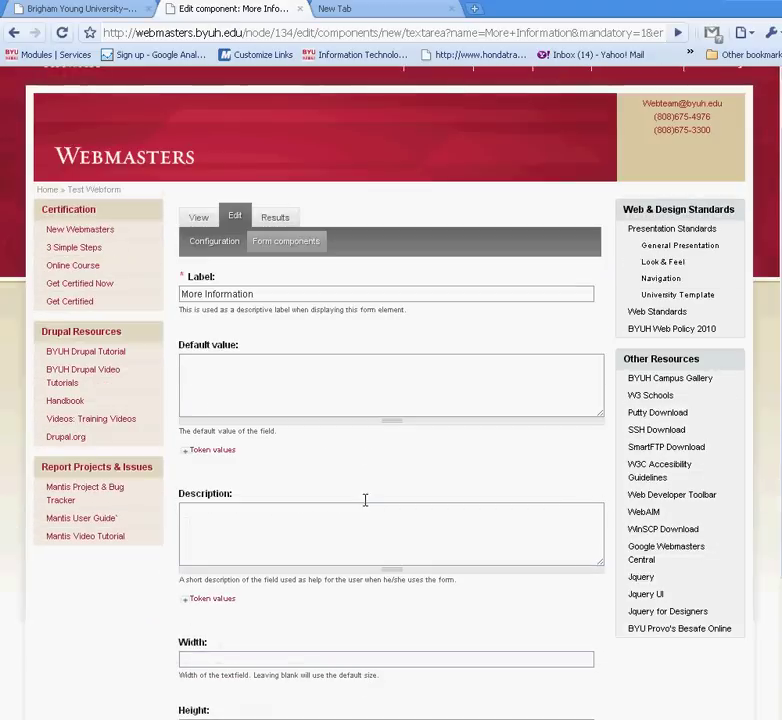
{"action": "left_click", "coordinate": [238, 514]}
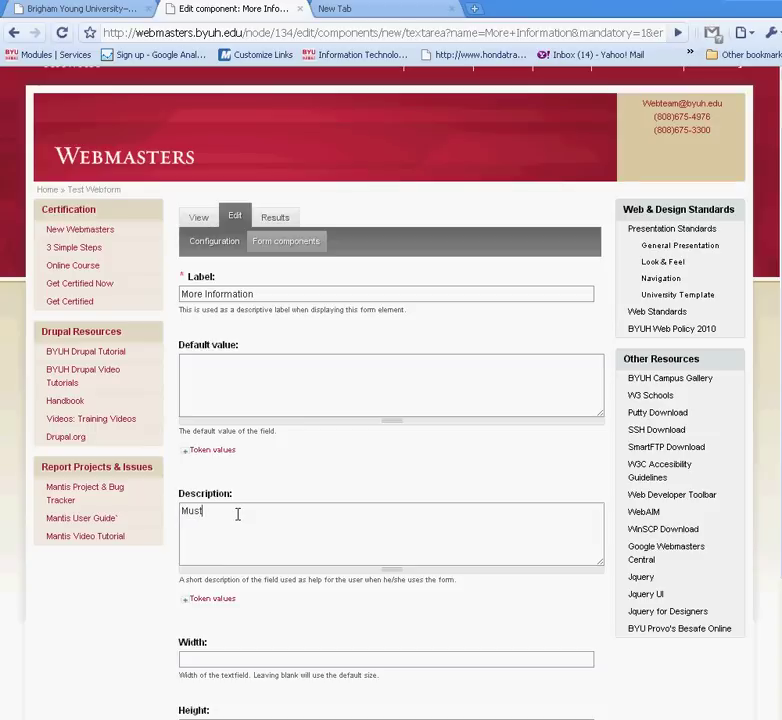
{"action": "type", "text": "Must fill this portion"}
{"action": "scroll", "coordinate": [237, 514], "scroll_direction": "down", "scroll_amount": 2}
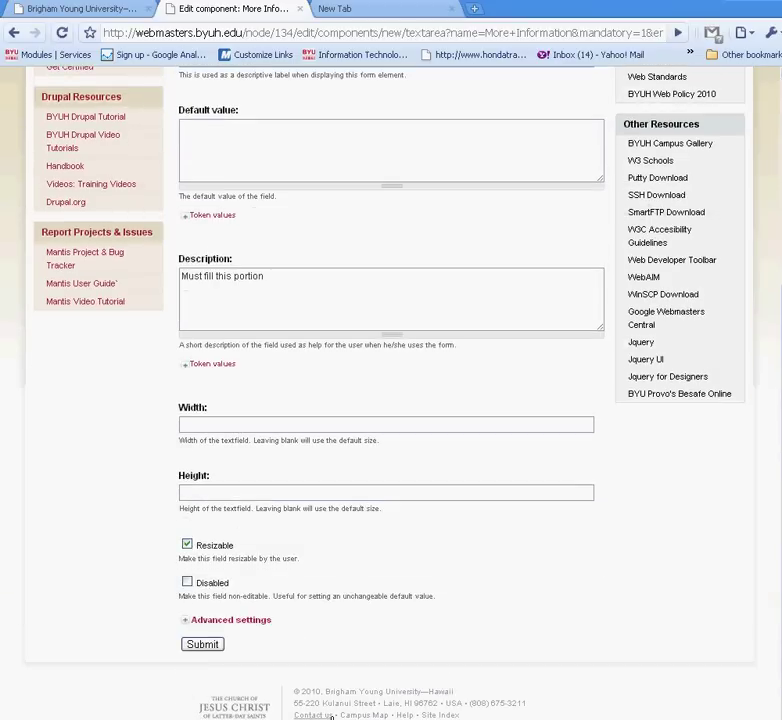
{"action": "left_click", "coordinate": [208, 645]}
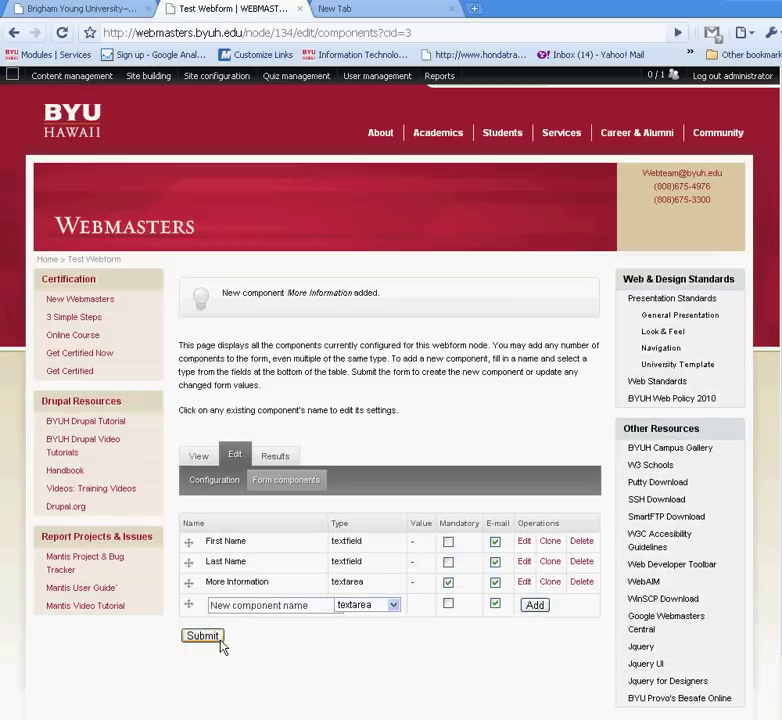
Step: Add 'Upload your resume' as a mandatory file component
{"action": "left_click", "coordinate": [228, 607]}
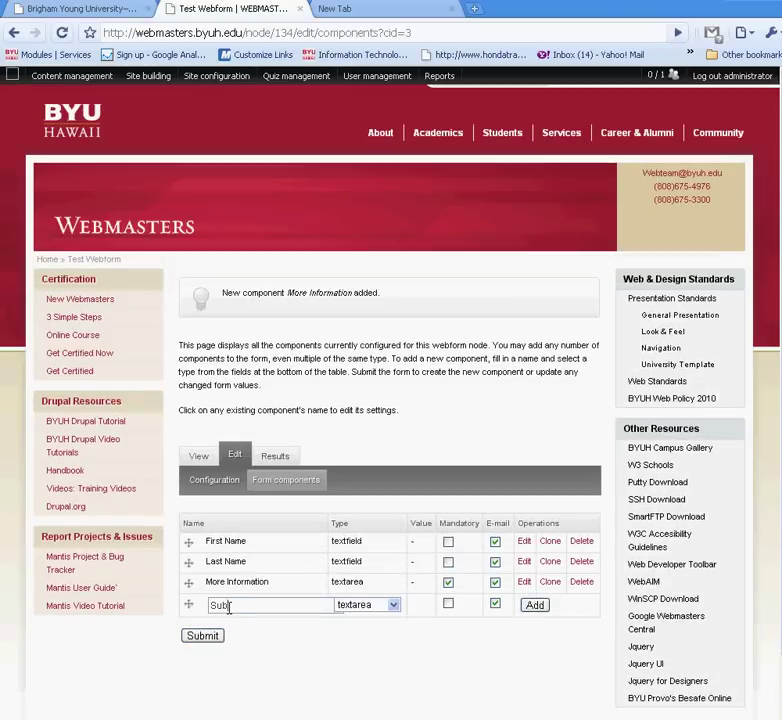
{"action": "type", "text": "Upload"}
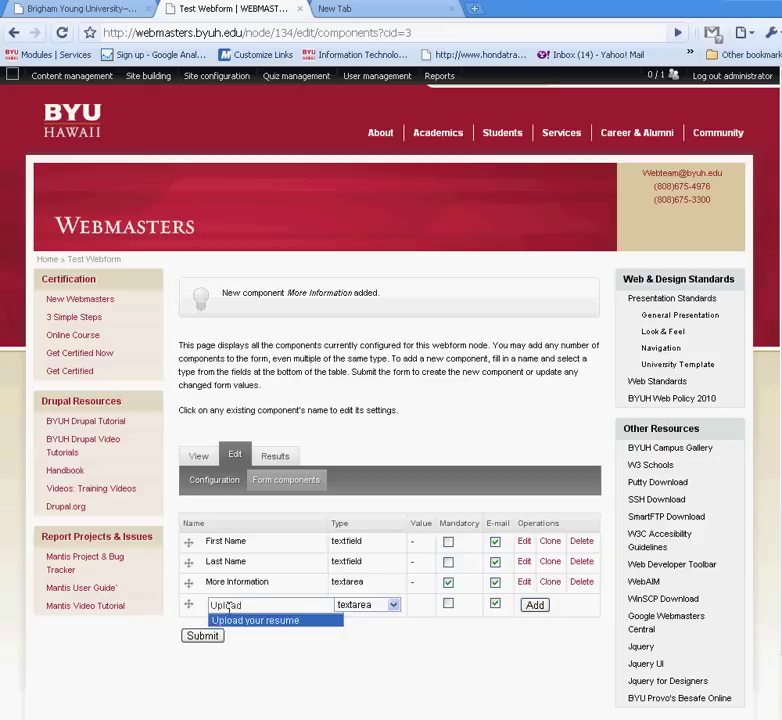
{"action": "left_click", "coordinate": [236, 620]}
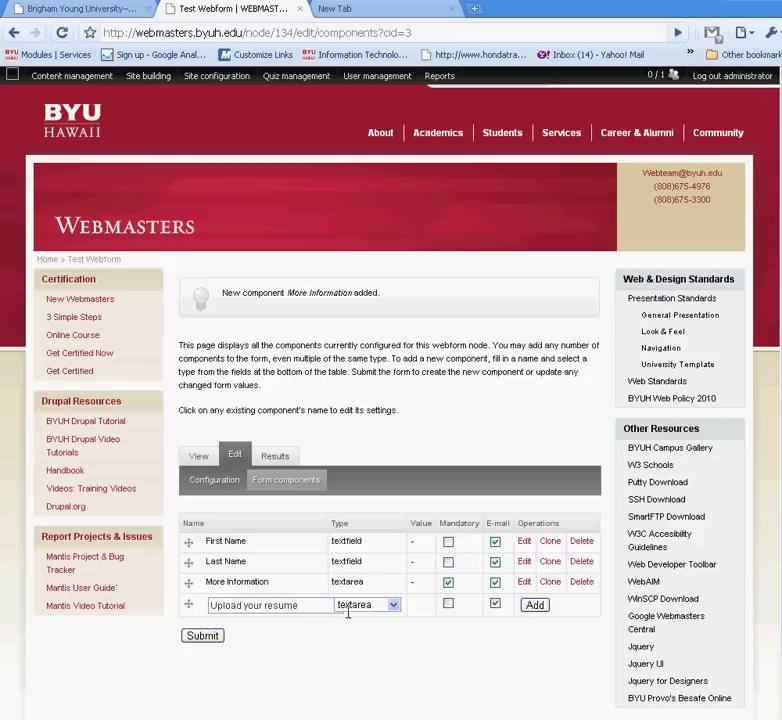
{"action": "left_click", "coordinate": [394, 605]}
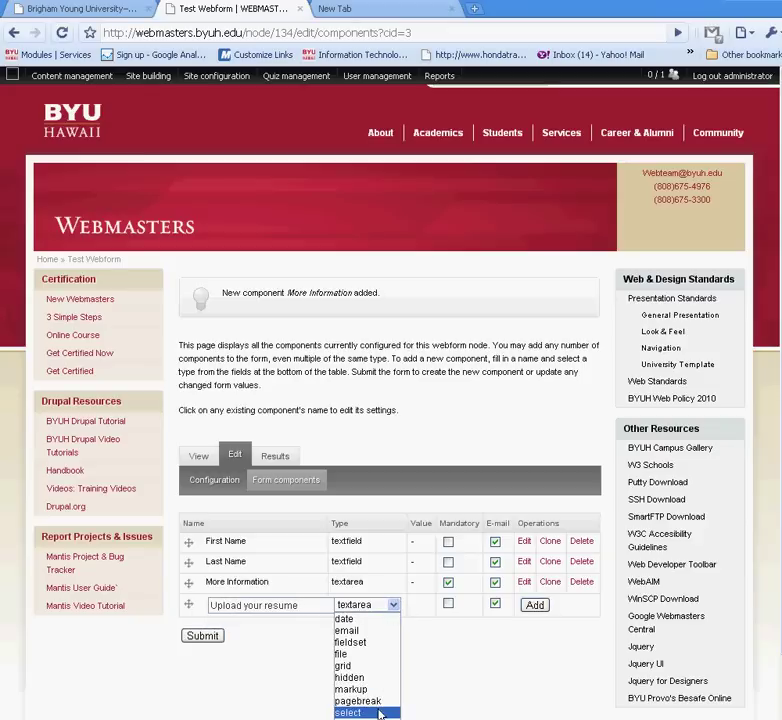
{"action": "left_click", "coordinate": [355, 654]}
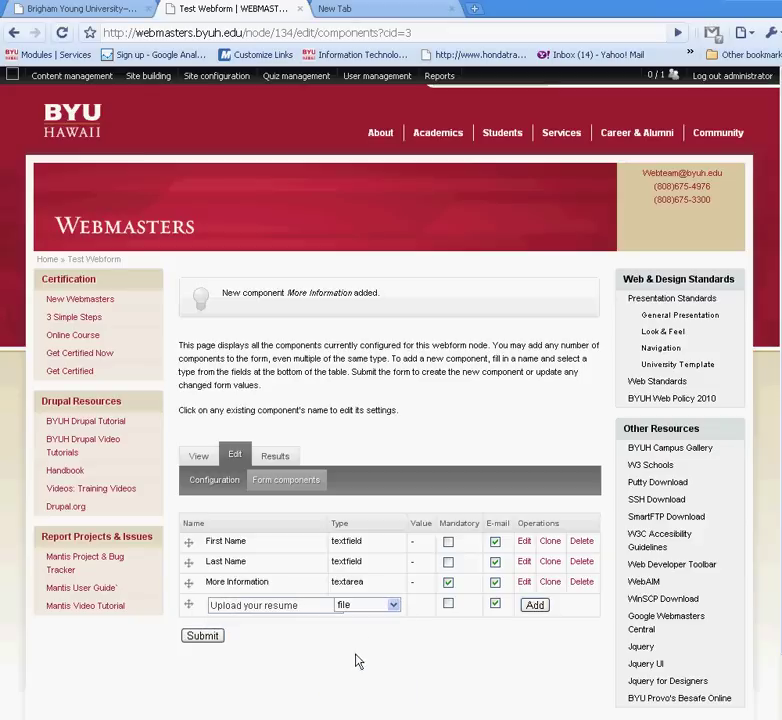
{"action": "left_click", "coordinate": [448, 605]}
{"action": "left_click", "coordinate": [535, 605]}
Step: Limit uploads to doc and pdf files up to 800 KB, then save the field and component list
{"action": "scroll", "coordinate": [431, 620], "scroll_direction": "down", "scroll_amount": 3}
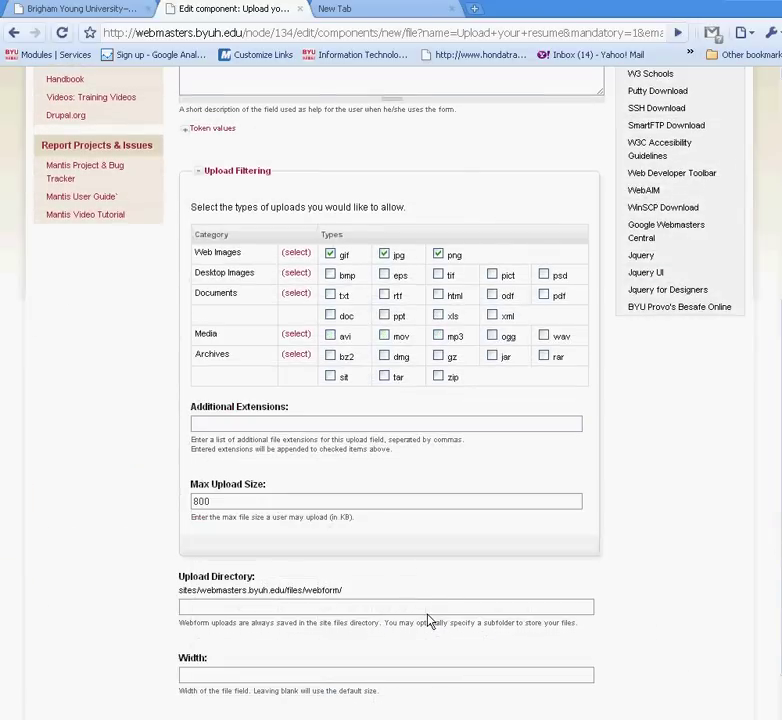
{"action": "left_click", "coordinate": [330, 254]}
{"action": "left_click", "coordinate": [384, 254]}
{"action": "left_click", "coordinate": [437, 255]}
{"action": "scroll", "coordinate": [497, 277], "scroll_direction": "up", "scroll_amount": 1}
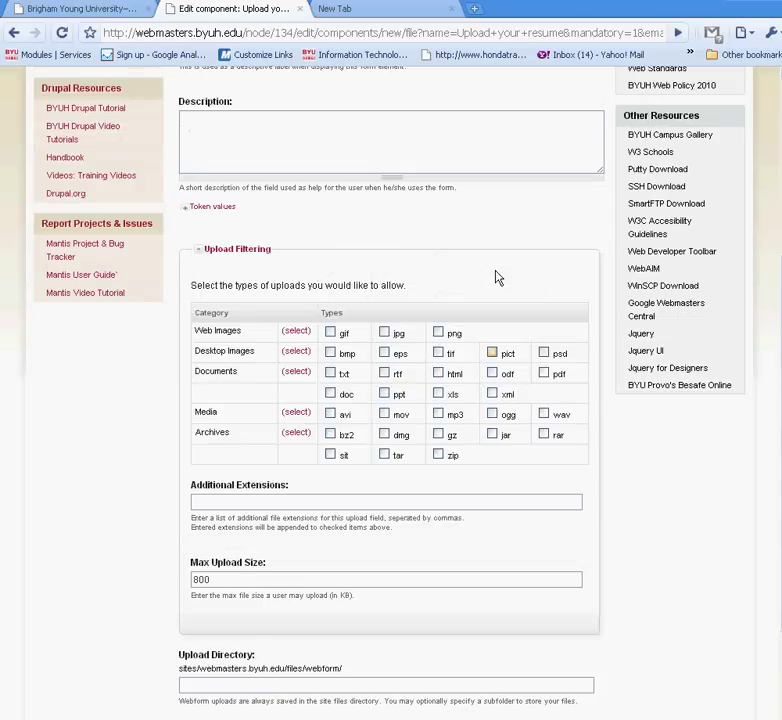
{"action": "left_click", "coordinate": [331, 395]}
{"action": "left_click", "coordinate": [544, 374]}
{"action": "scroll", "coordinate": [546, 380], "scroll_direction": "down", "scroll_amount": 2}
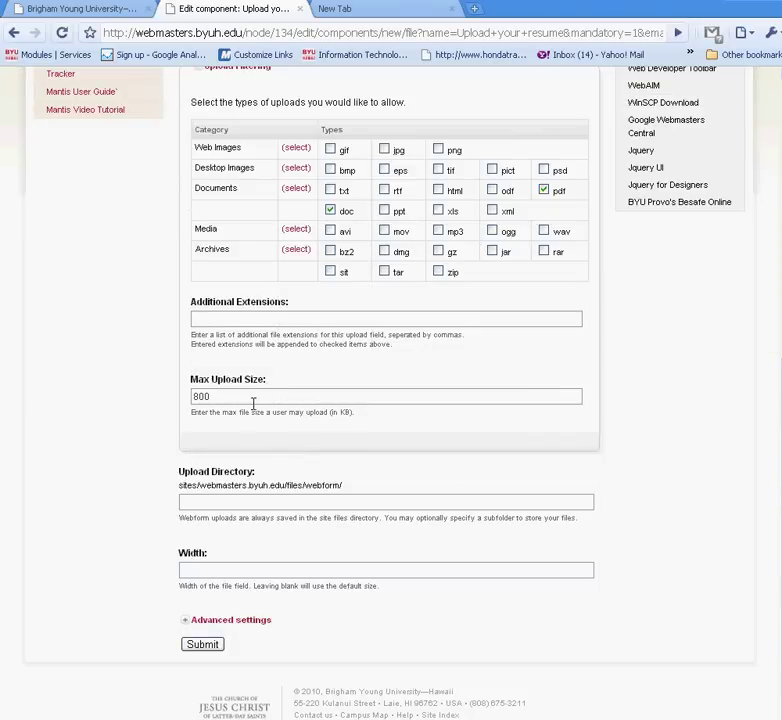
{"action": "left_click_drag", "start_coordinate": [253, 400], "coordinate": [175, 396]}
{"action": "left_click", "coordinate": [211, 648]}
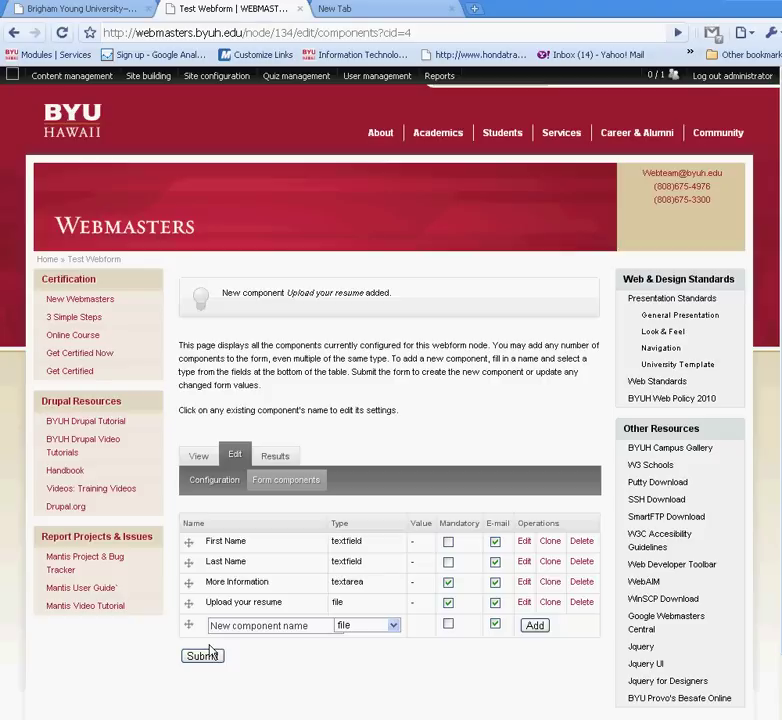
{"action": "left_click", "coordinate": [205, 660]}
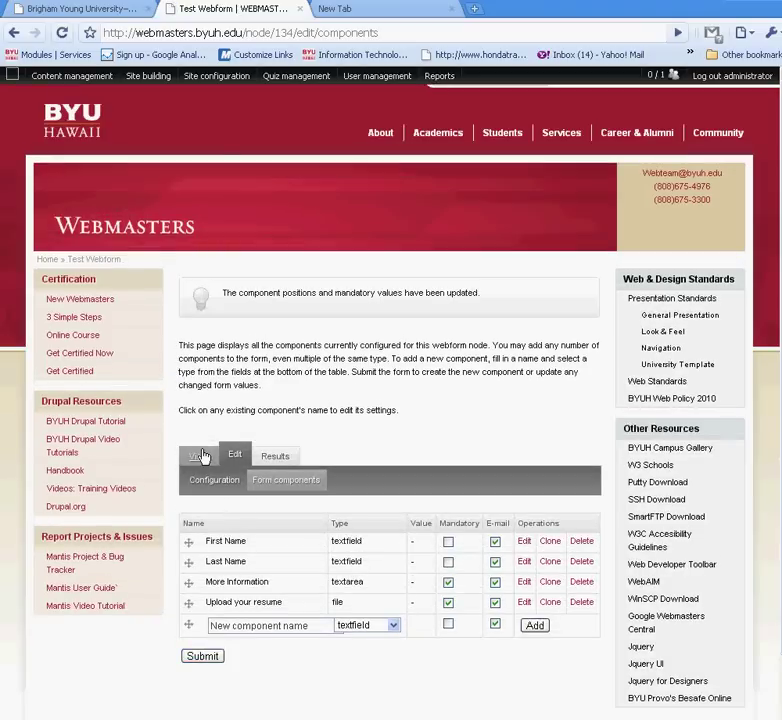
Step: On the webform's View tab, enter a test first name and last name
{"action": "left_click", "coordinate": [199, 456]}
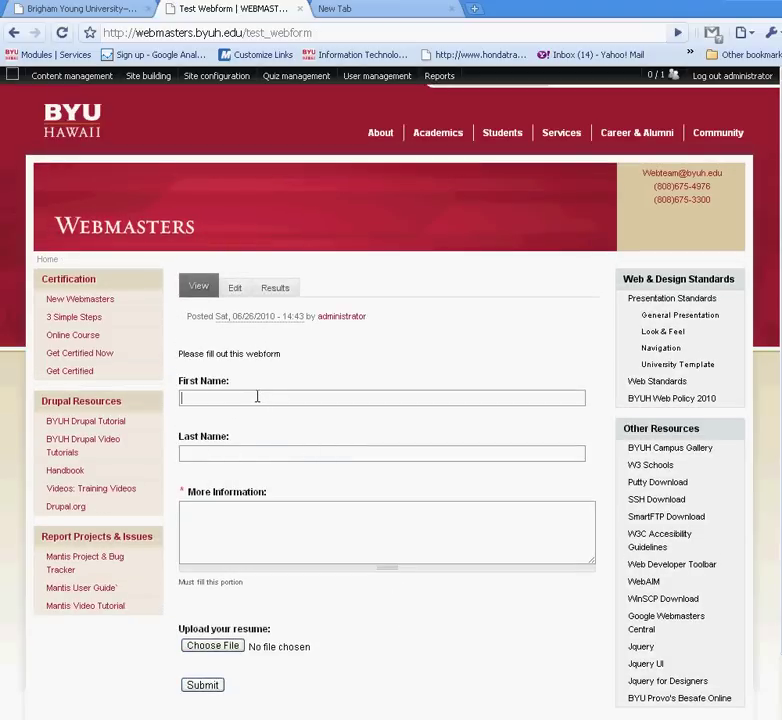
{"action": "type", "text": "jinendr"}
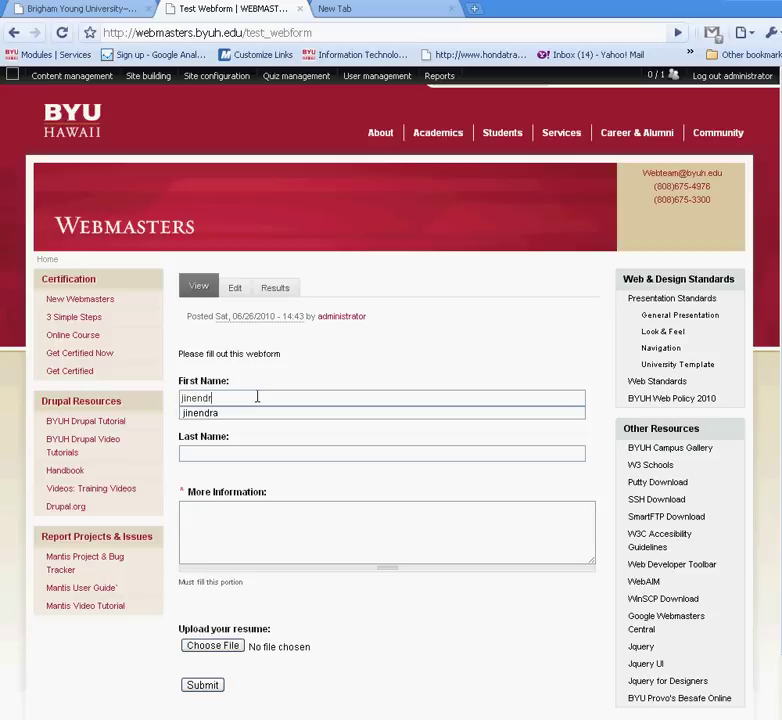
{"action": "type", "text": "a"}
{"action": "key", "text": "Tab"}
{"action": "type", "text": "jinadasa"}
{"action": "key", "text": "Tab"}
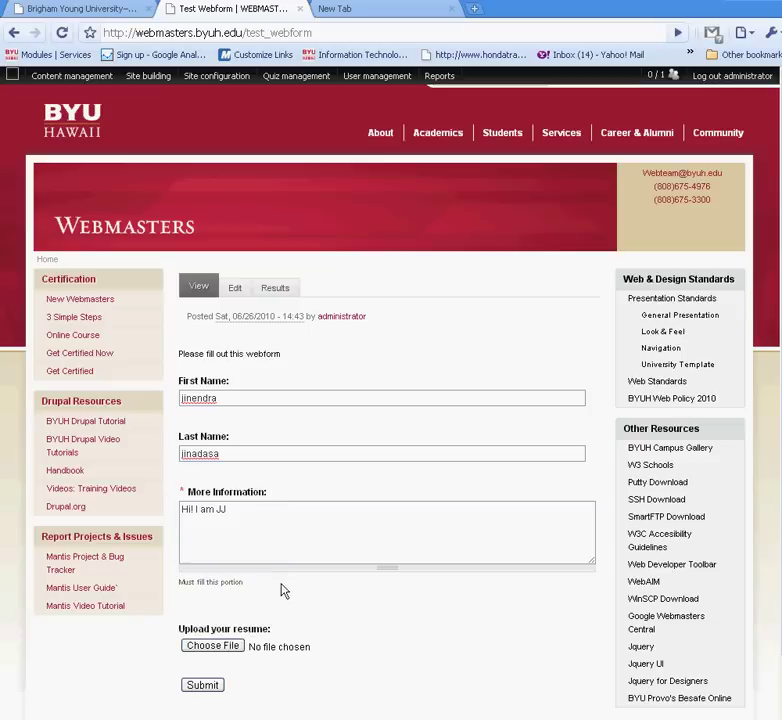
Step: Attach the PDF resume from the Desktop and submit the test entry
{"action": "left_click", "coordinate": [228, 645]}
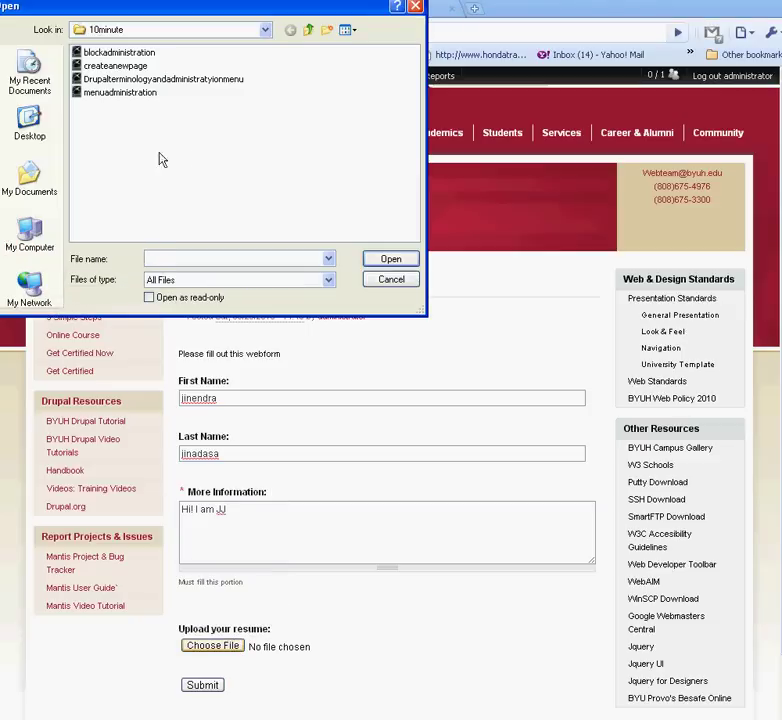
{"action": "left_click", "coordinate": [30, 125]}
{"action": "left_click_drag", "start_coordinate": [110, 236], "coordinate": [282, 242]}
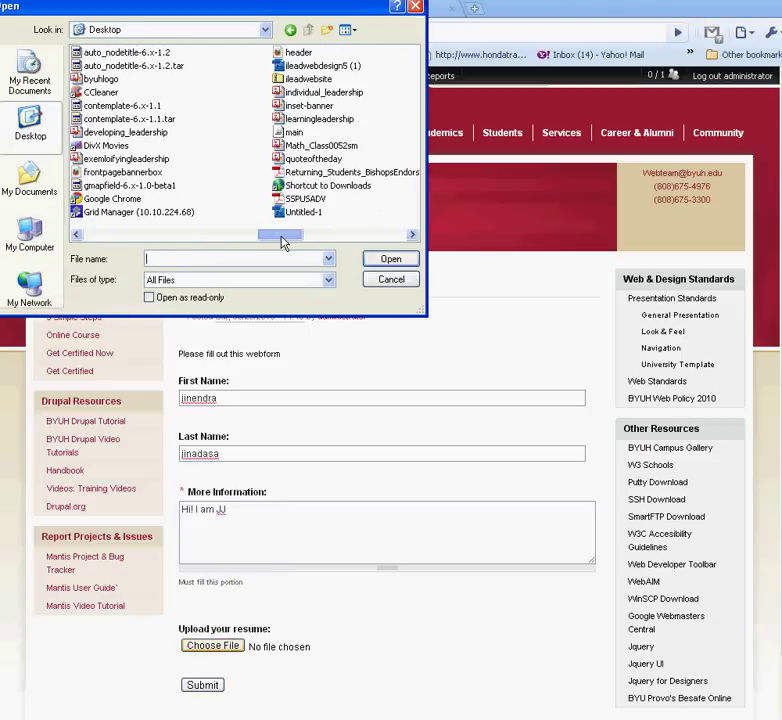
{"action": "double_click", "coordinate": [330, 172]}
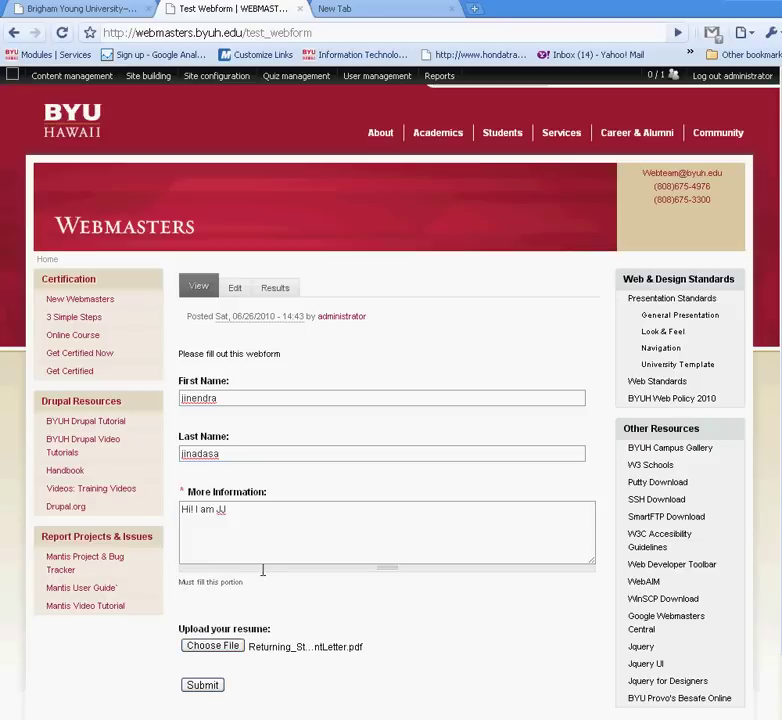
{"action": "left_click", "coordinate": [216, 685]}
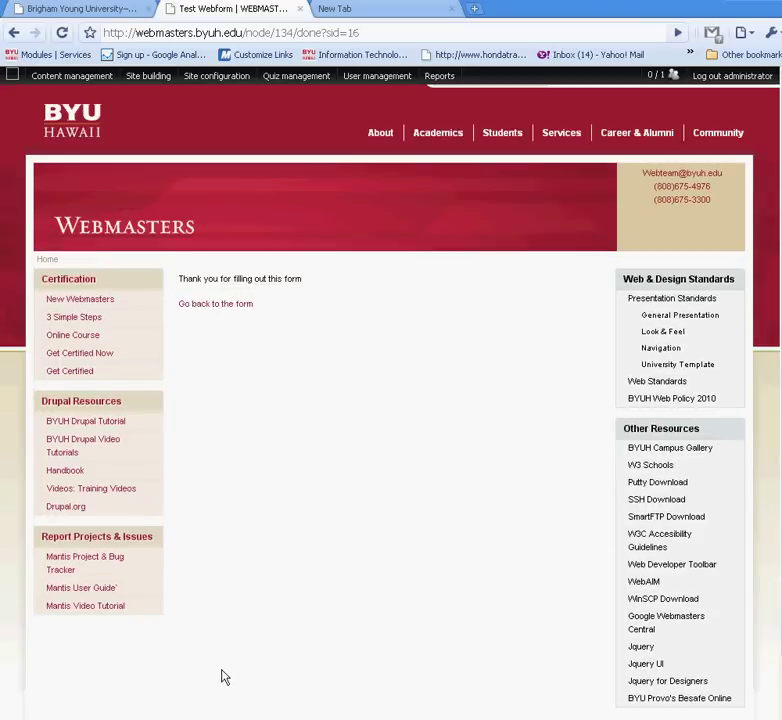
Step: Highlight the thank-you confirmation, return to the Test Webform and open its submission results
{"action": "left_click_drag", "start_coordinate": [183, 279], "coordinate": [357, 278]}
{"action": "left_click", "coordinate": [245, 305]}
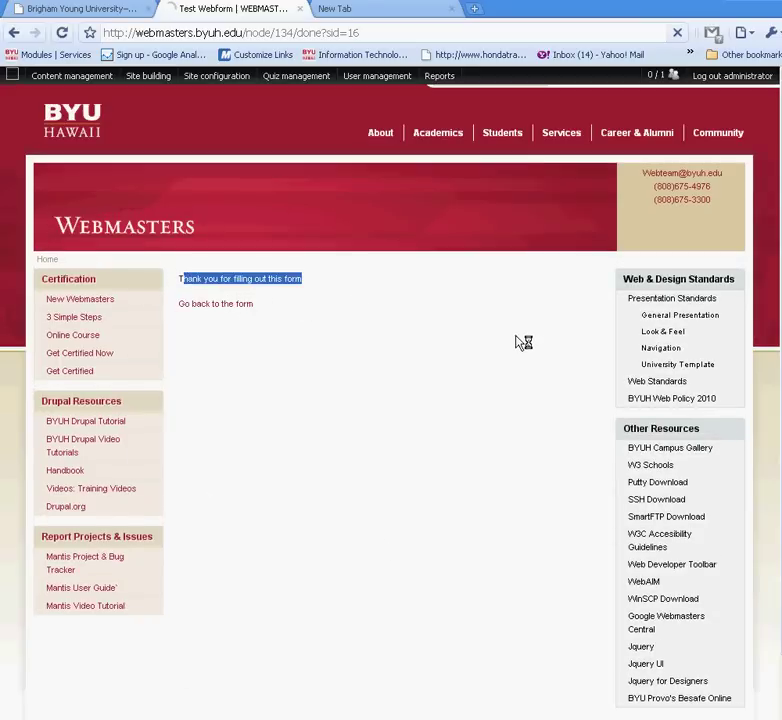
{"action": "scroll", "coordinate": [510, 345], "scroll_direction": "down", "scroll_amount": 2}
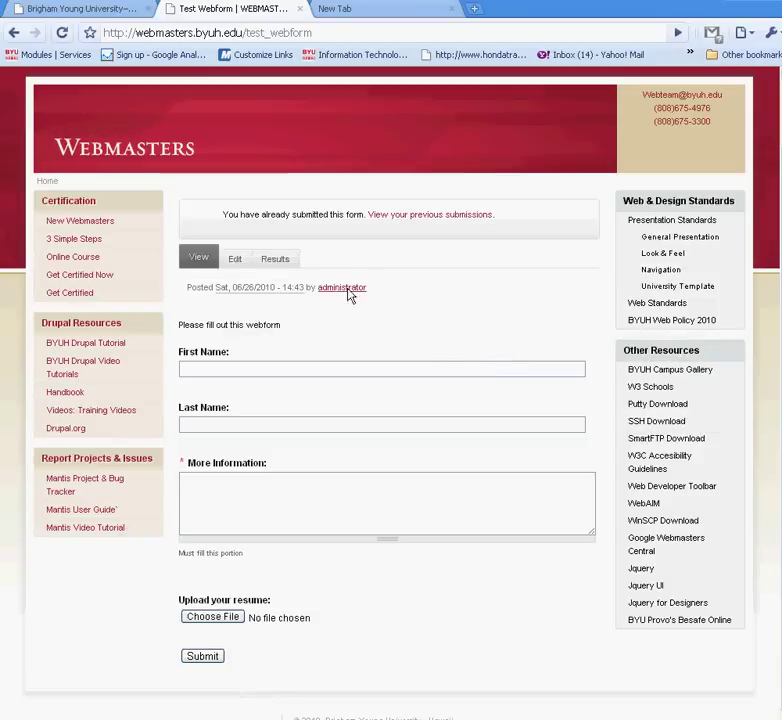
{"action": "left_click", "coordinate": [292, 265]}
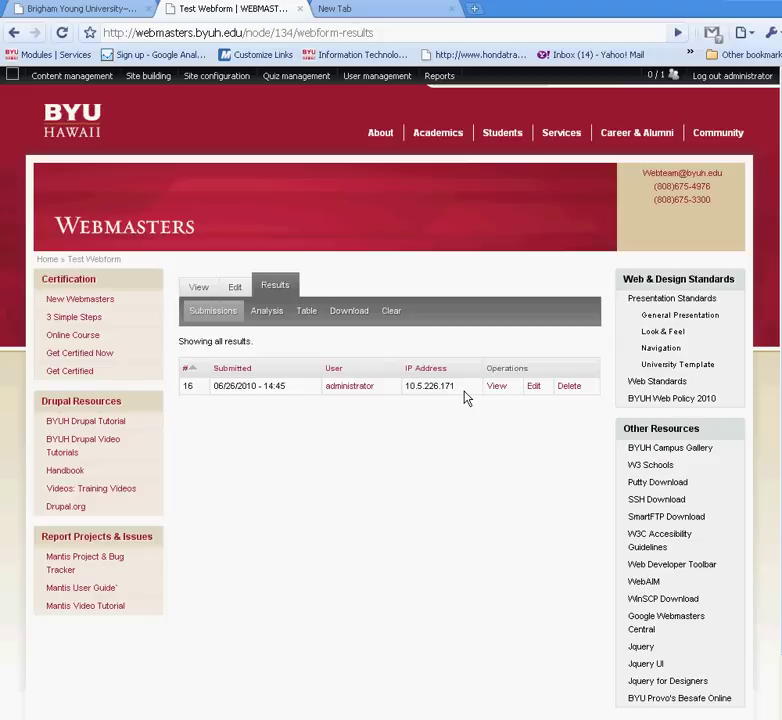
Step: Browse the Analysis (one submission), Download export options and full Table views of the results
{"action": "left_click", "coordinate": [273, 314]}
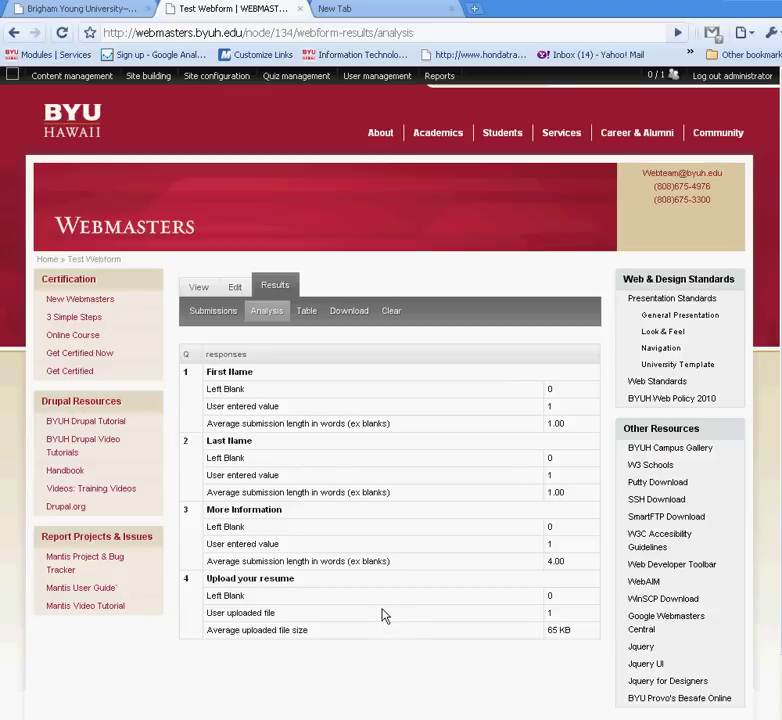
{"action": "left_click", "coordinate": [348, 311]}
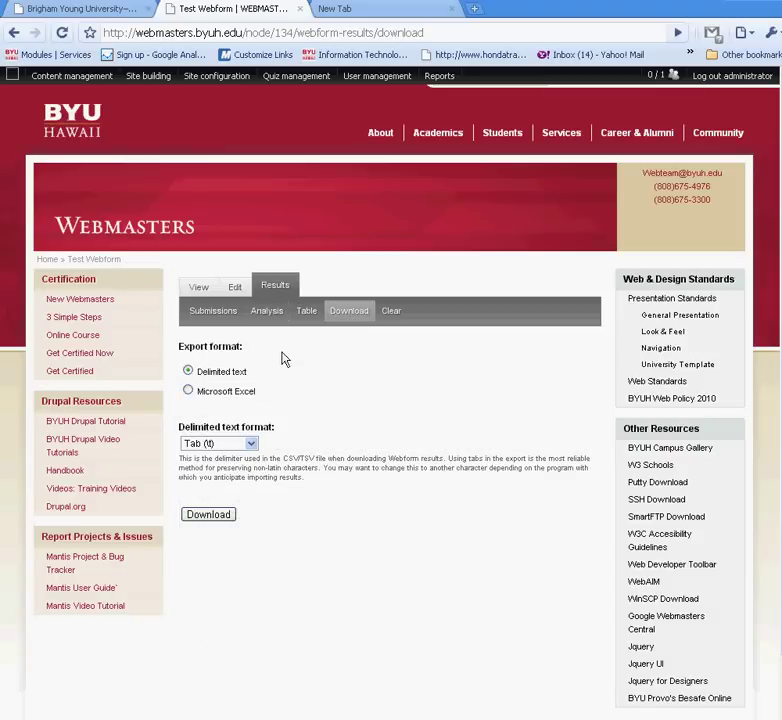
{"action": "left_click", "coordinate": [326, 322]}
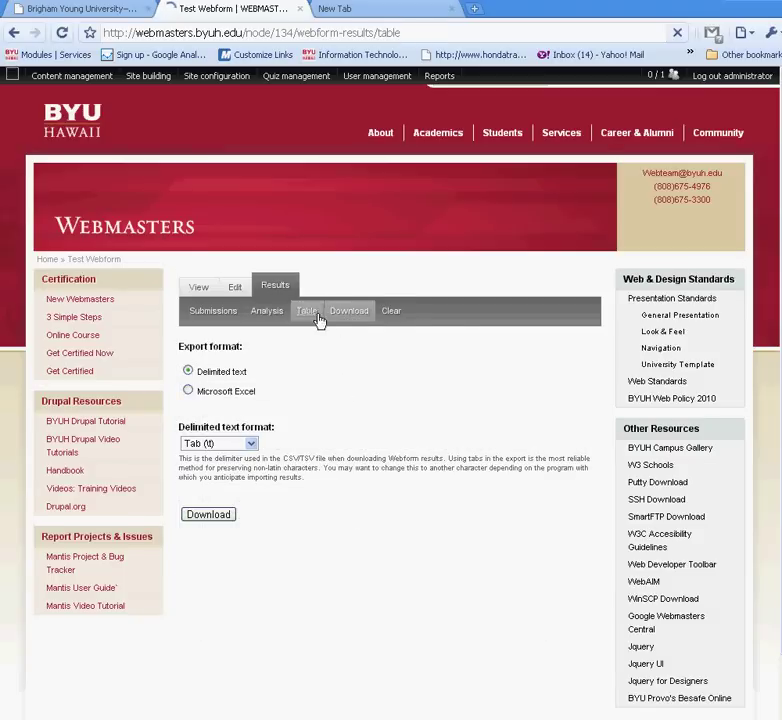